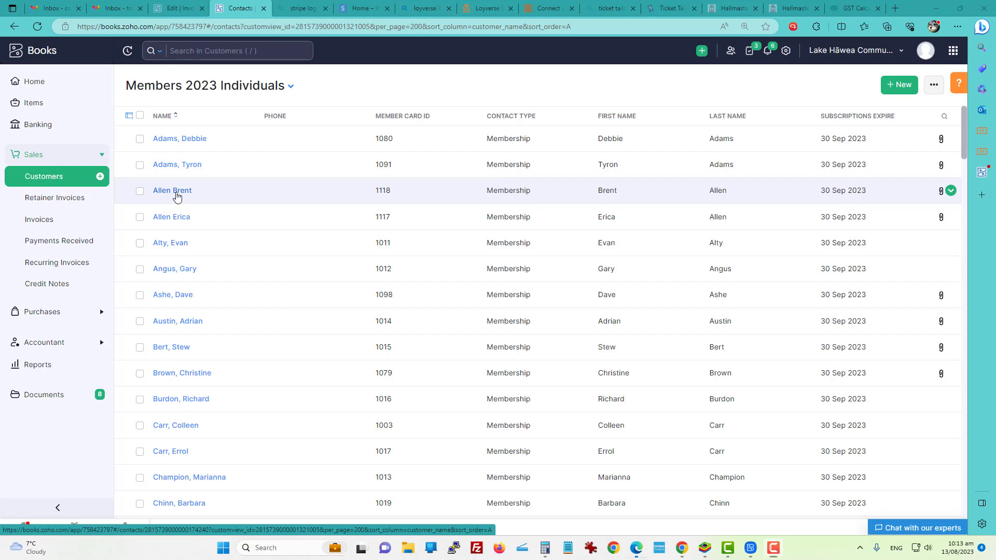
- Tick the Loyverse Account custom field on the member's contact and save the contact
{"action": "left_click", "coordinate": [369, 193]}
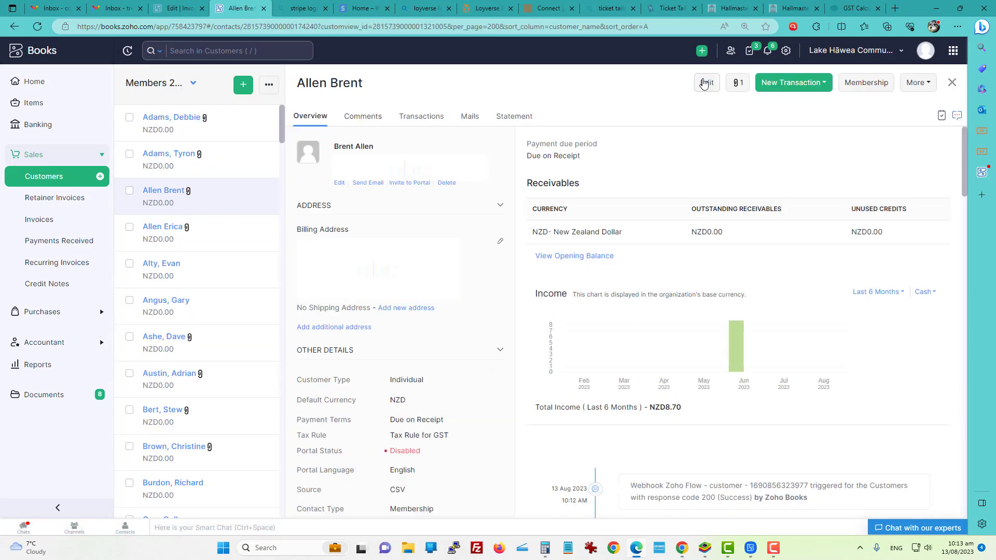
{"action": "left_click", "coordinate": [704, 85]}
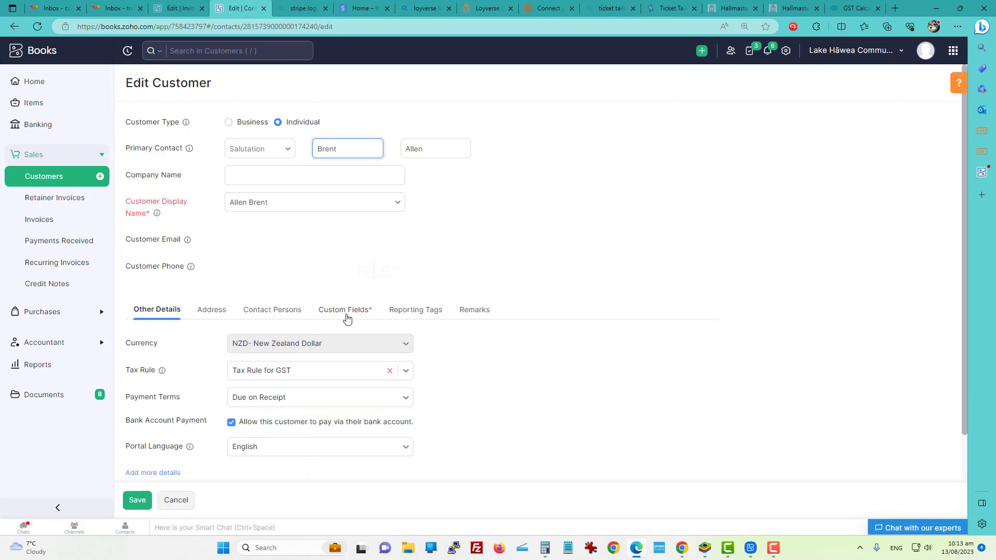
{"action": "left_click", "coordinate": [346, 312]}
{"action": "scroll", "coordinate": [522, 266], "scroll_direction": "down", "scroll_amount": 4}
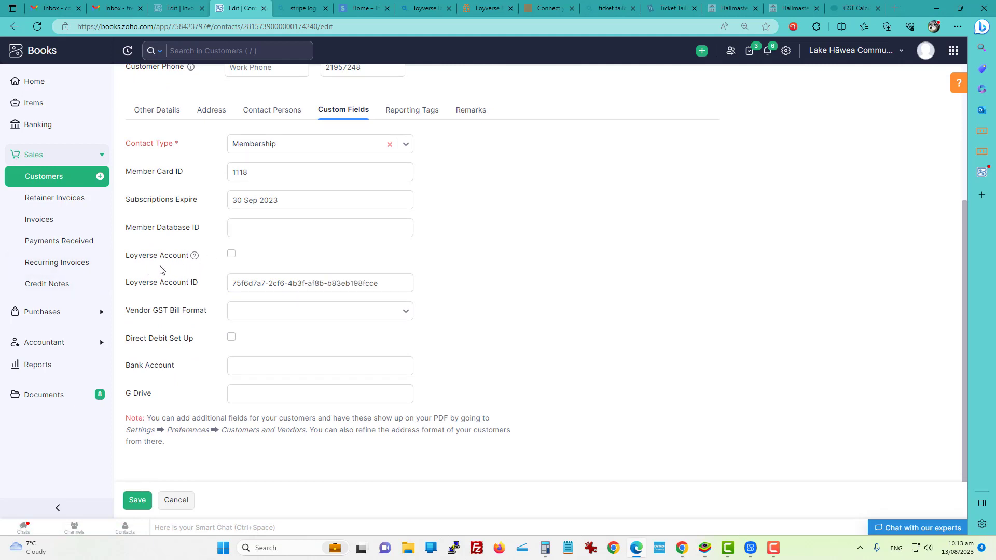
{"action": "left_click", "coordinate": [232, 257]}
{"action": "left_click", "coordinate": [136, 500]}
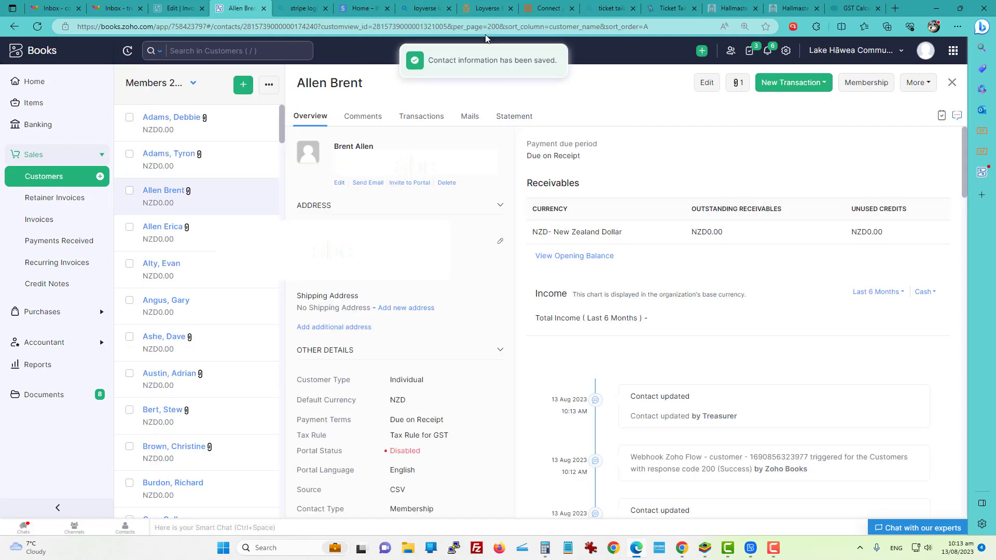
{"action": "left_click", "coordinate": [475, 9]}
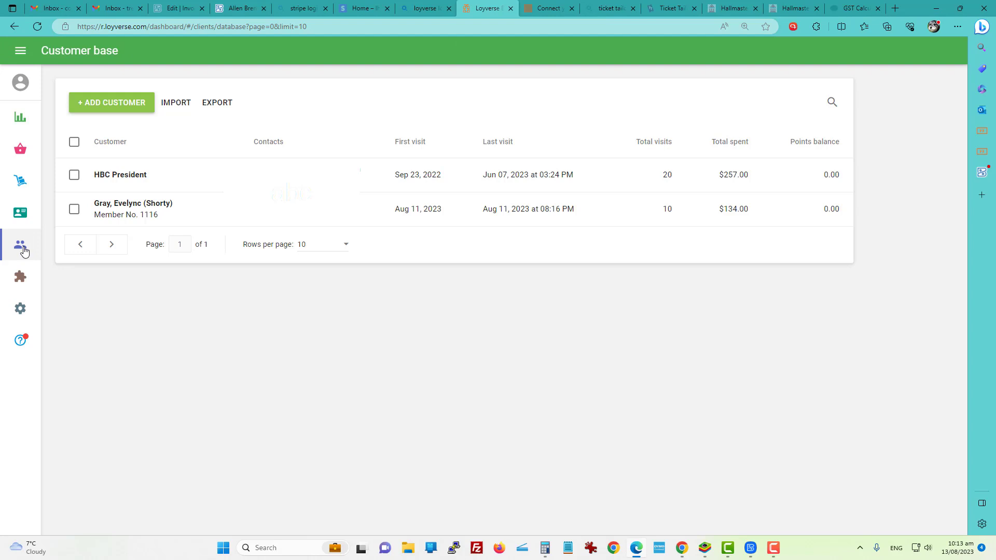
{"action": "left_click", "coordinate": [39, 26]}
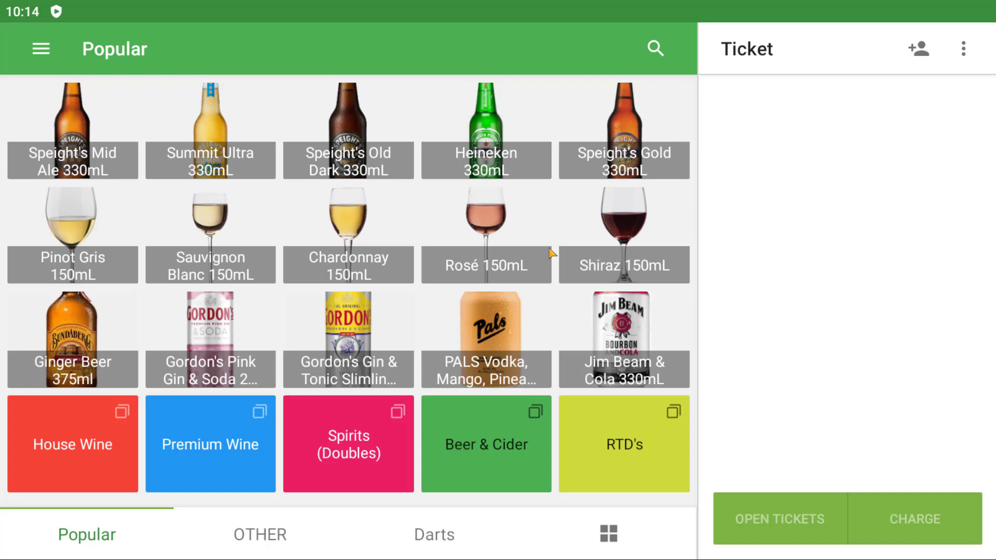
- Attach the member to the ticket and add a Speight's Gold 330mL and a Heineken 330mL
{"action": "left_click", "coordinate": [919, 52]}
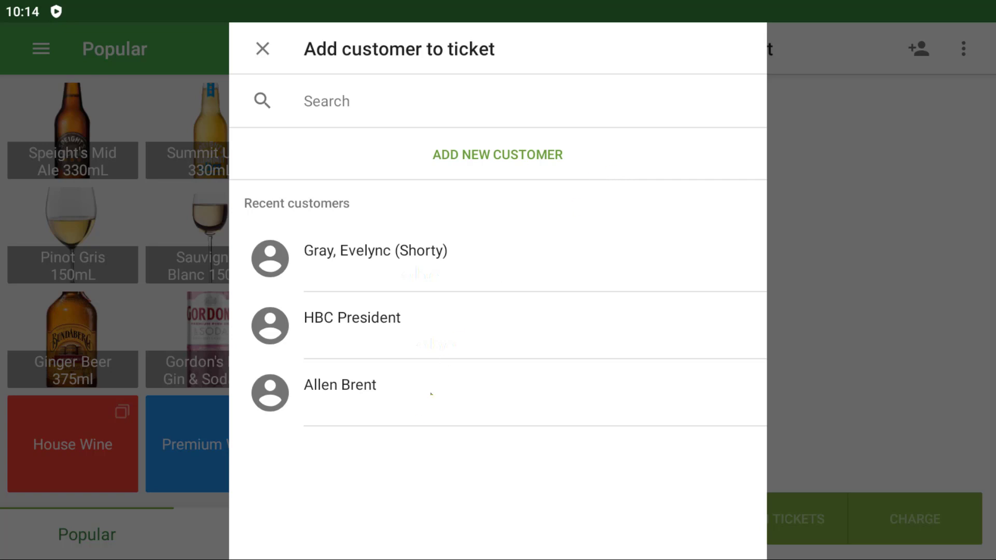
{"action": "left_click", "coordinate": [713, 363]}
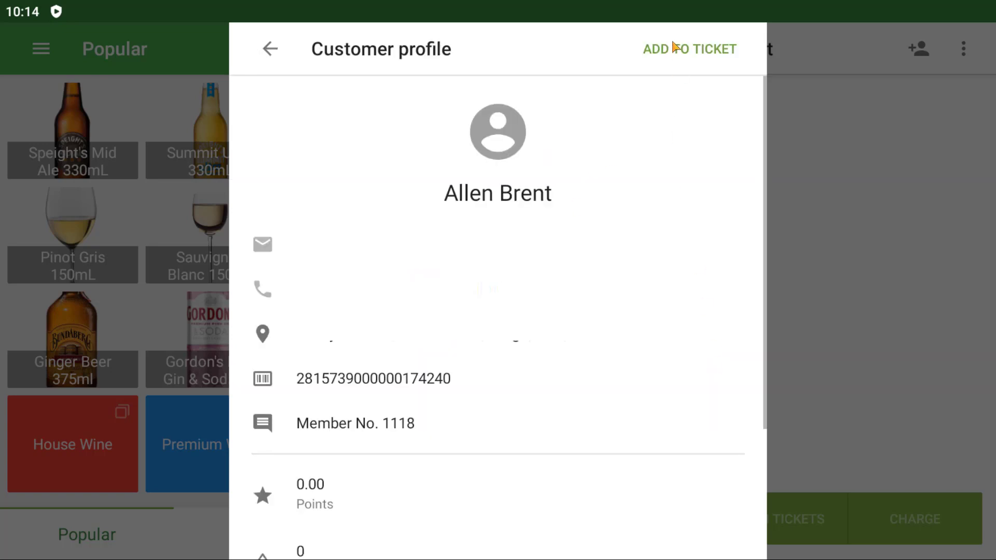
{"action": "left_click", "coordinate": [678, 49]}
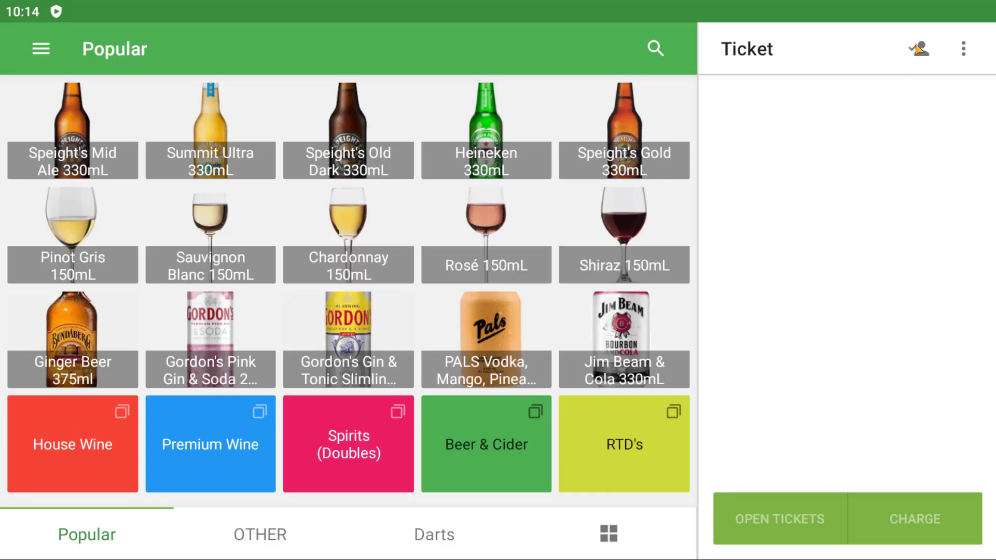
{"action": "left_click", "coordinate": [629, 136]}
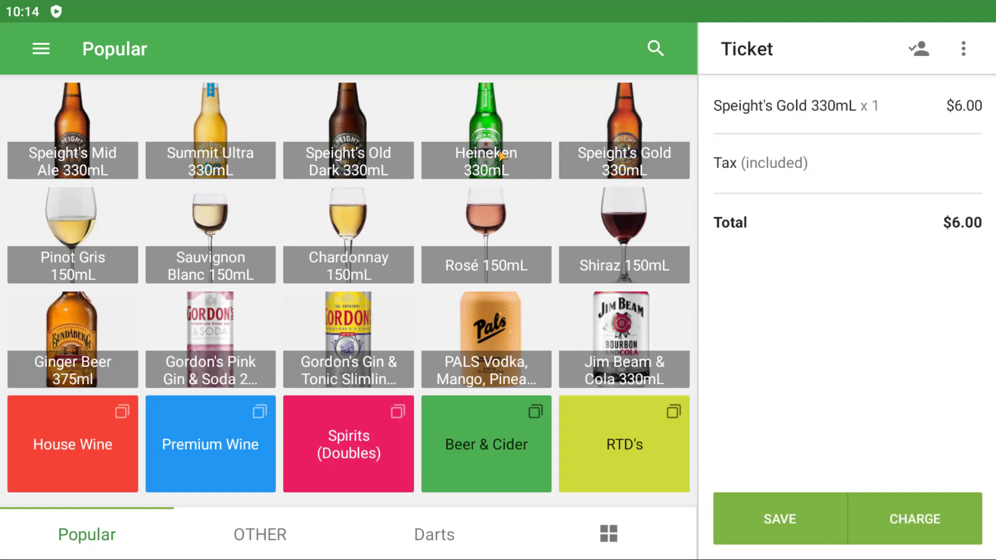
{"action": "left_click", "coordinate": [501, 155]}
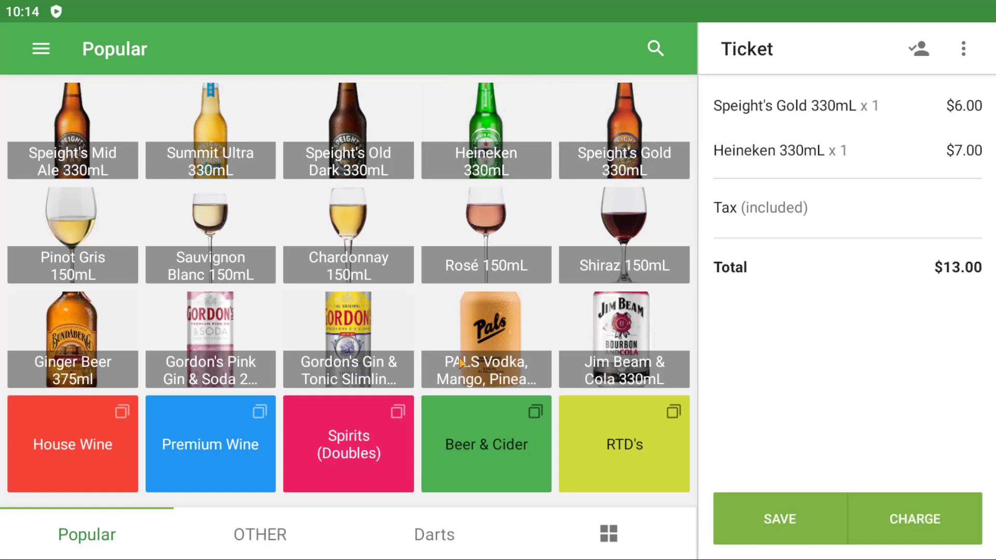
- Save the $13.00 ticket as an open ticket with the comment 'Potluck Dinner'
{"action": "left_click", "coordinate": [781, 519]}
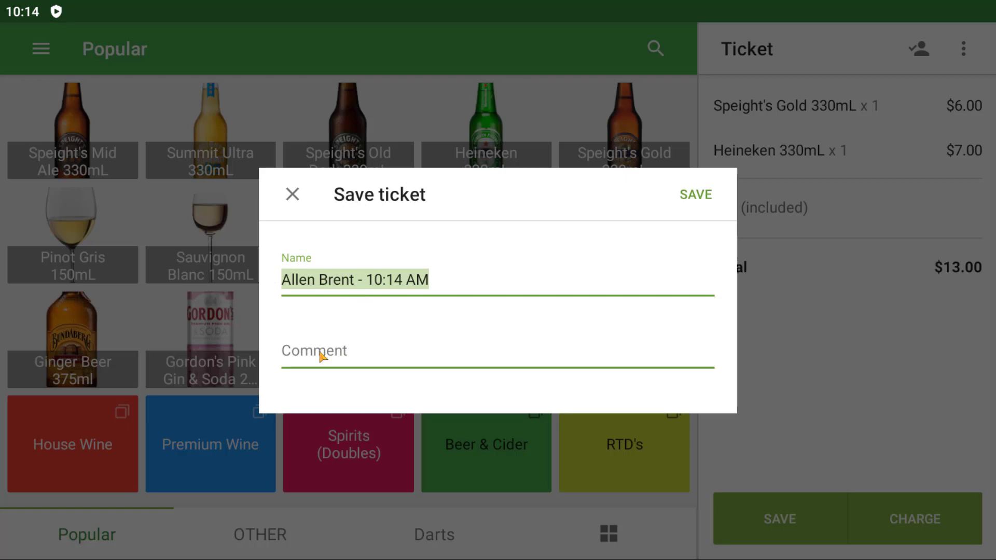
{"action": "left_click", "coordinate": [323, 355]}
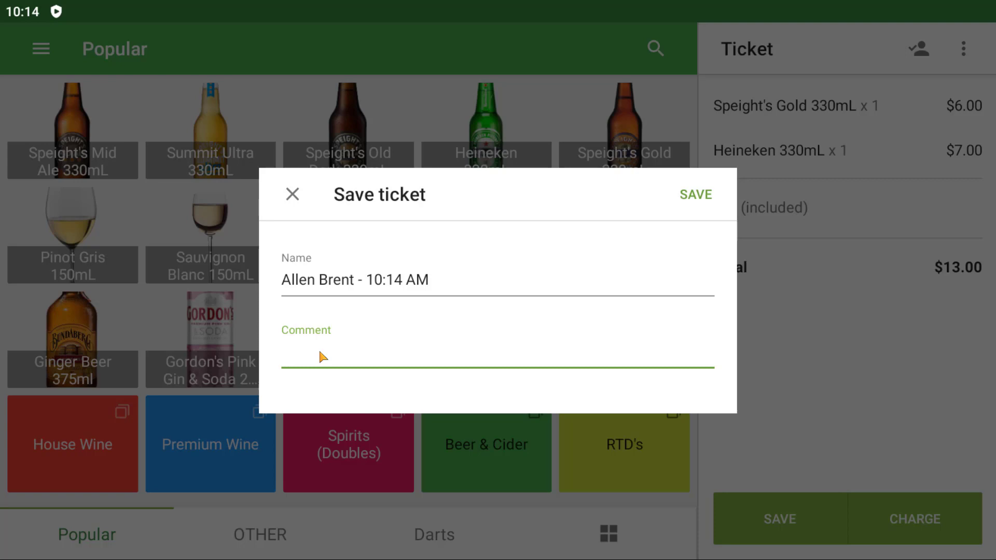
{"action": "type", "text": "Potluck Dinner"}
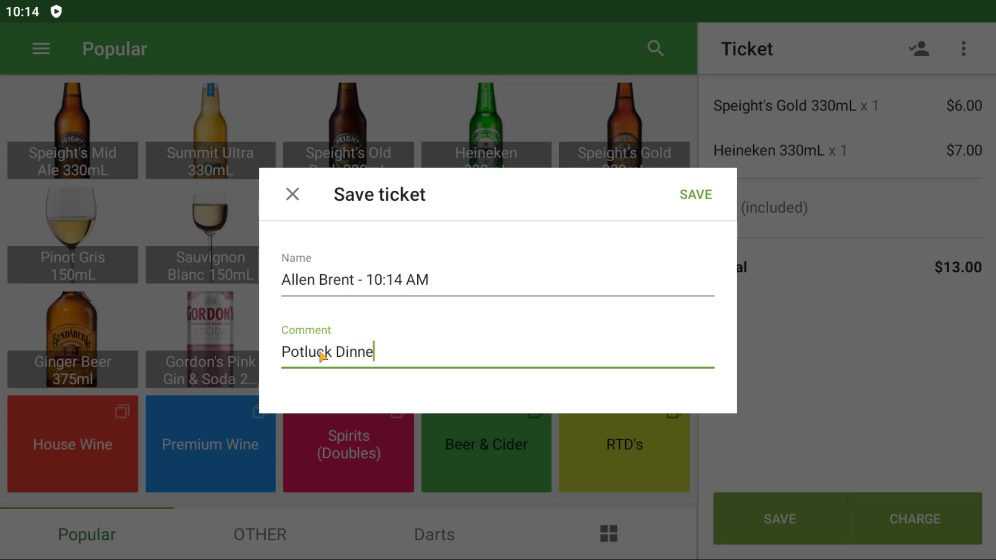
- Finish saving the Potluck Dinner ticket, then add Jim Beam & Cola and PALS vodka to a new ticket
{"action": "left_click", "coordinate": [669, 210]}
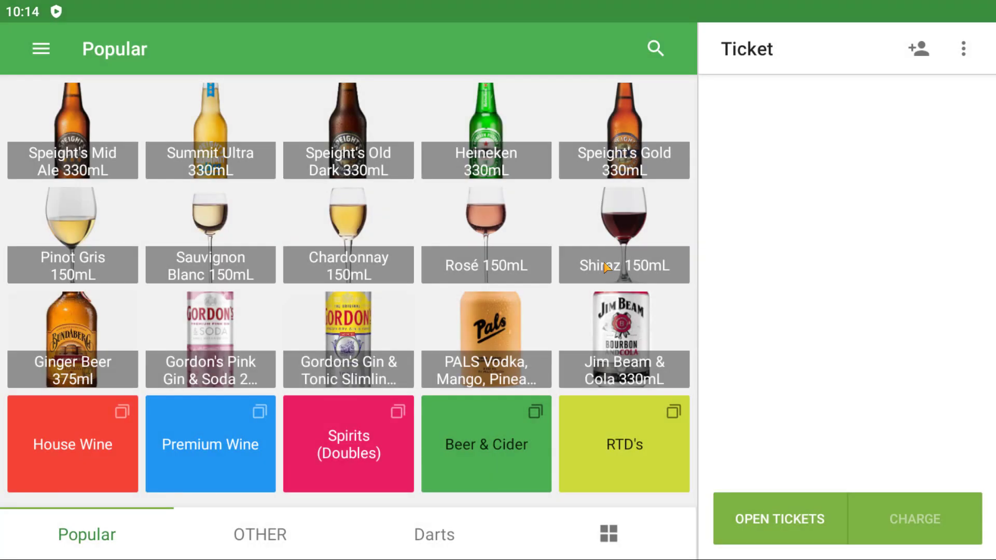
{"action": "left_click", "coordinate": [628, 333]}
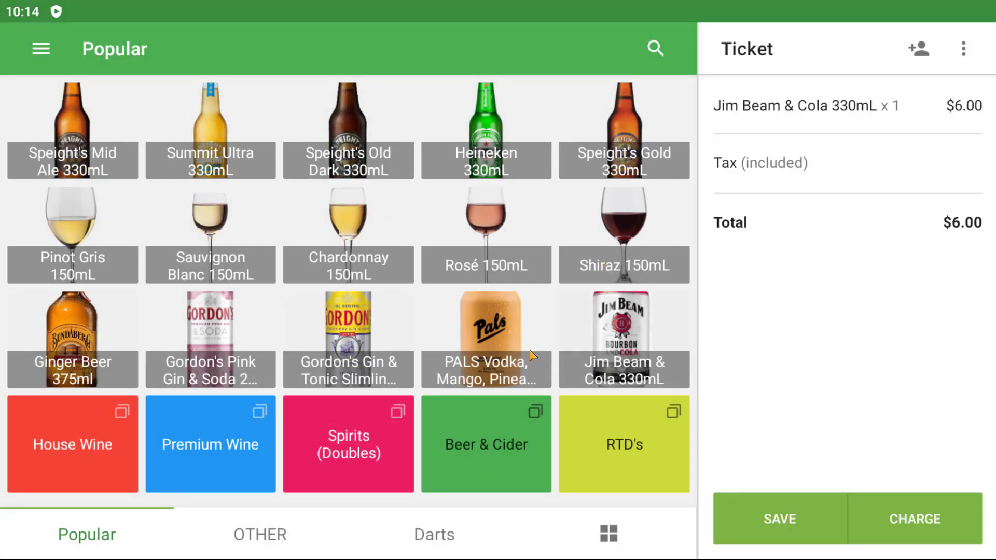
{"action": "left_click", "coordinate": [500, 347]}
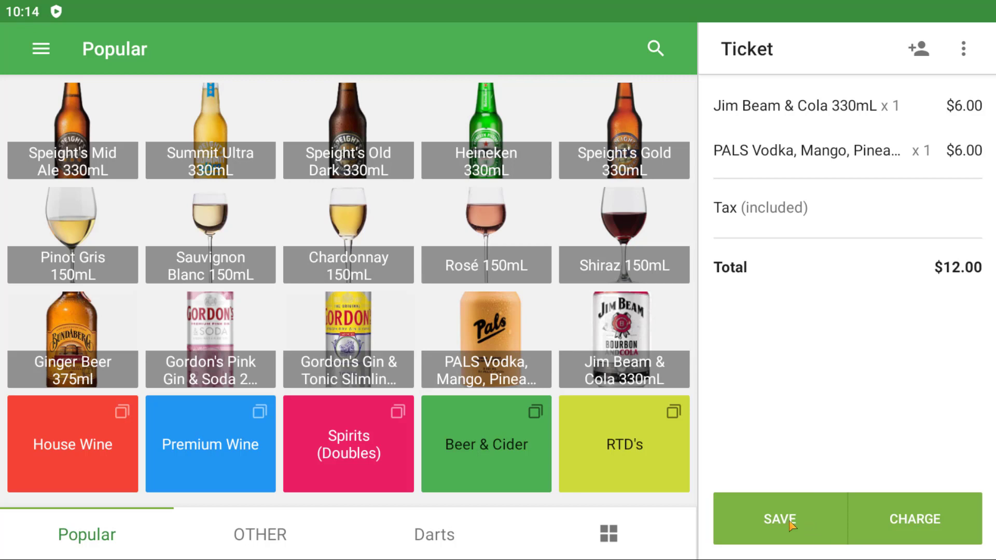
- Save the $12.00 ticket as an open ticket, prefixing its name with the member's first name
{"action": "left_click", "coordinate": [791, 521]}
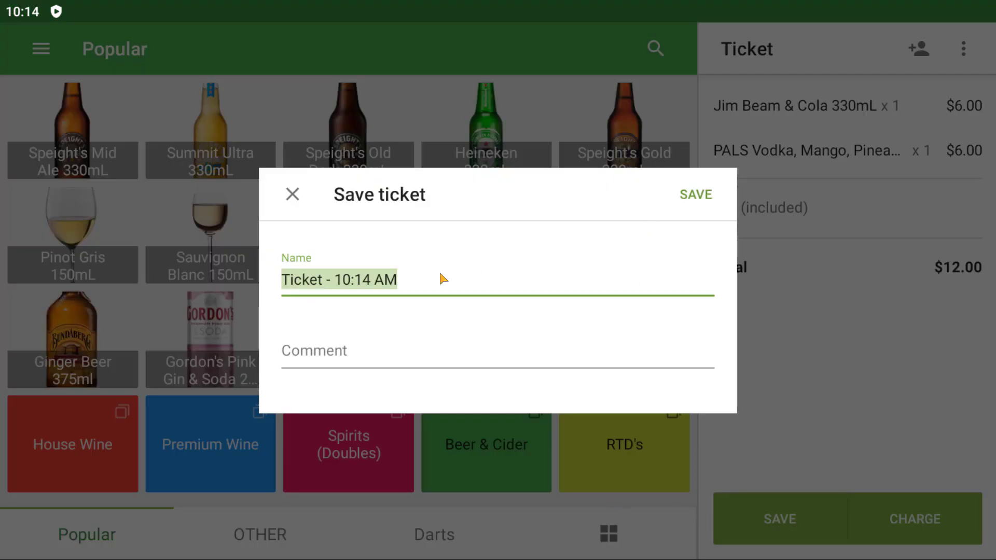
{"action": "left_click", "coordinate": [329, 356]}
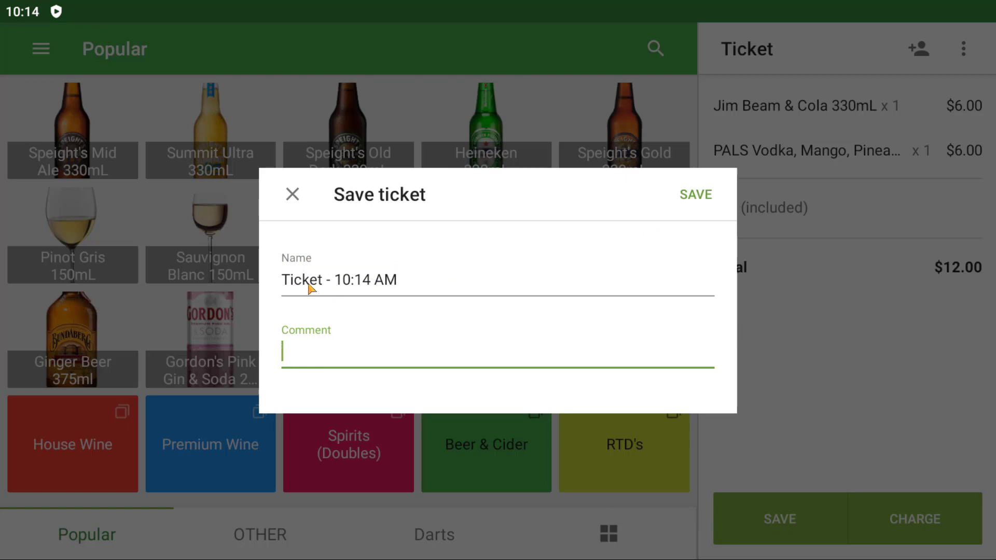
{"action": "left_click", "coordinate": [292, 287]}
{"action": "left_click", "coordinate": [291, 287]}
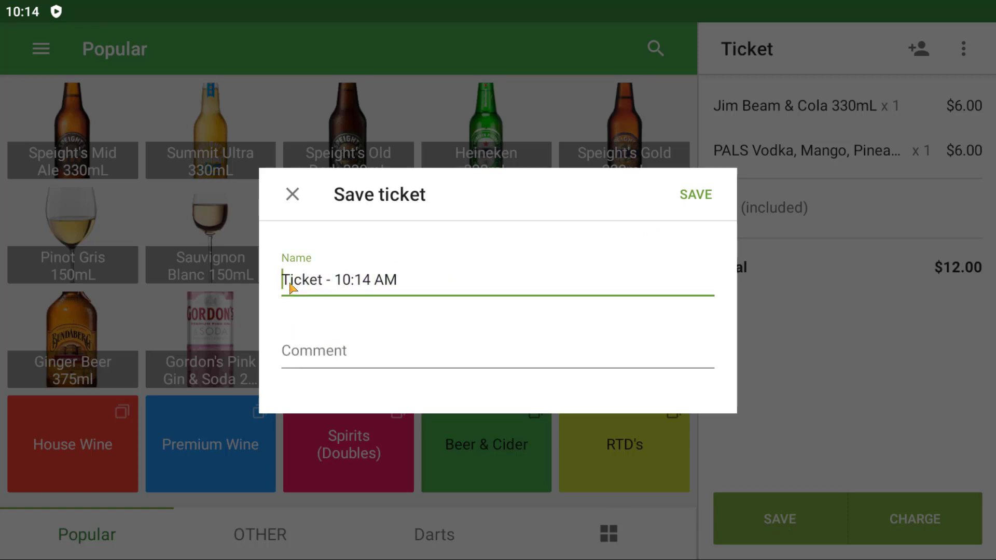
{"action": "type", "text": "Brent"}
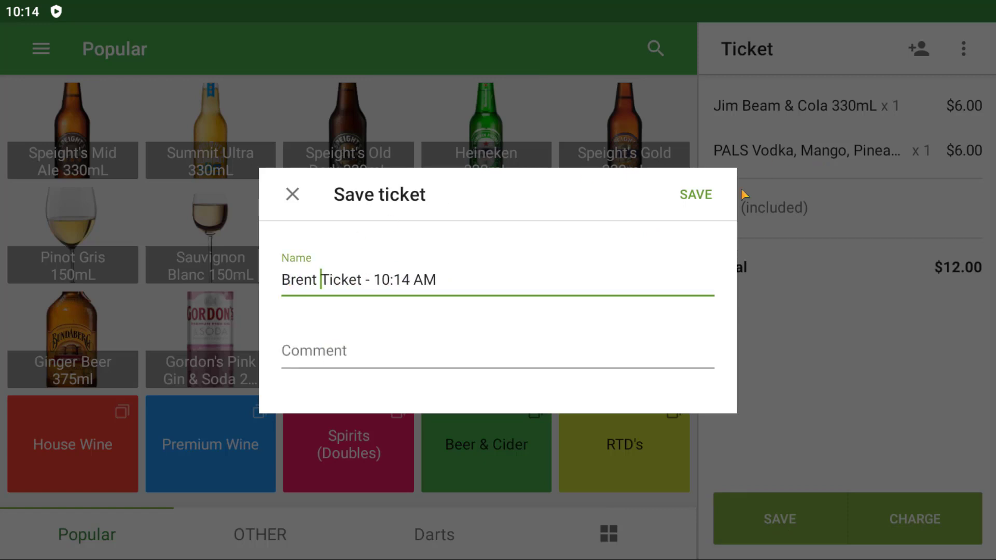
{"action": "left_click", "coordinate": [694, 196]}
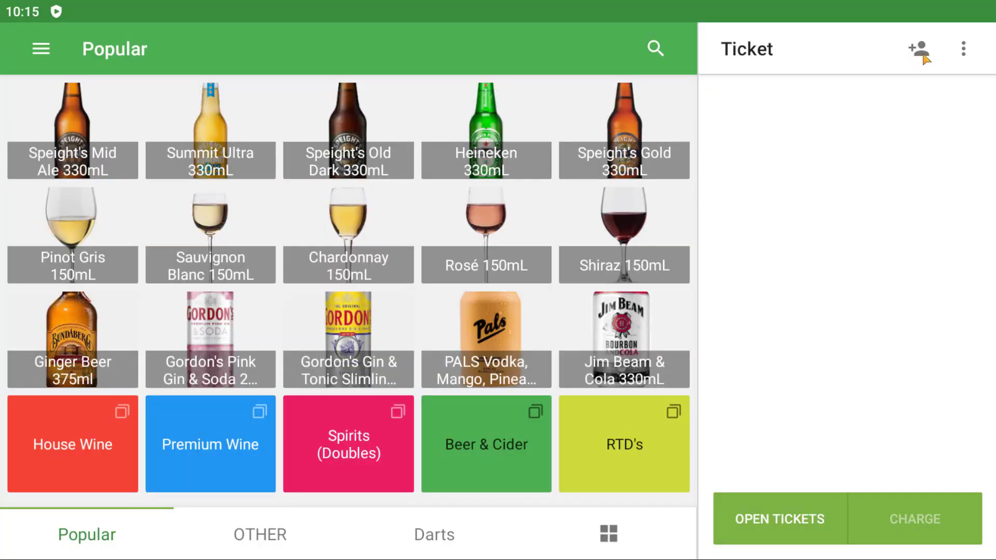
- Merge the $12.00 and $13.00 open tickets, then select the member's combined $25.00 ticket
{"action": "left_click", "coordinate": [805, 518]}
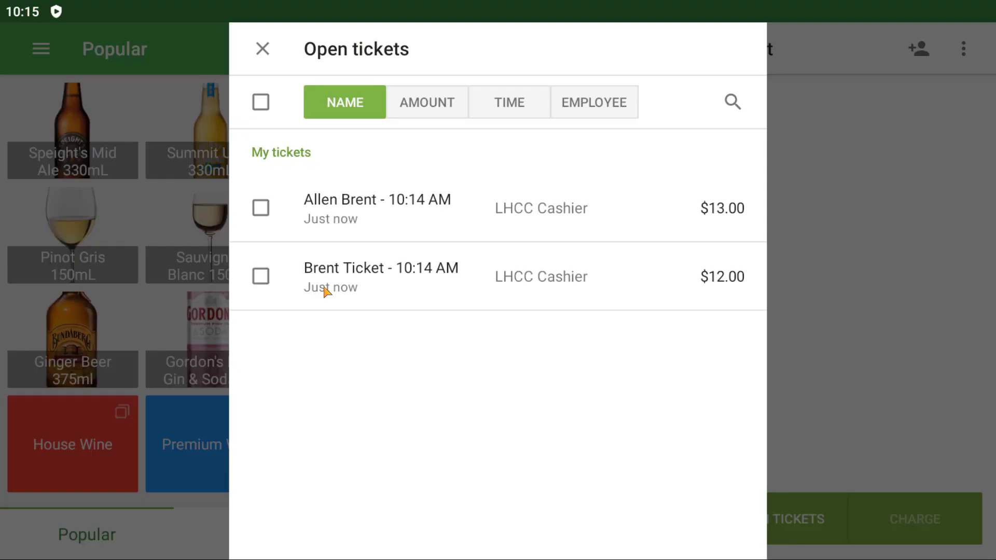
{"action": "left_click", "coordinate": [261, 276]}
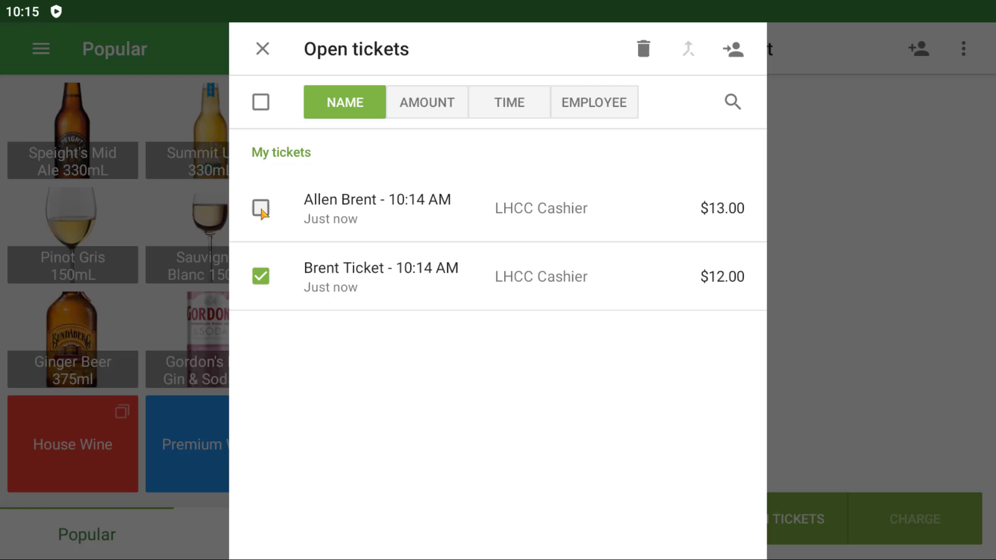
{"action": "left_click", "coordinate": [261, 207]}
{"action": "left_click", "coordinate": [689, 51]}
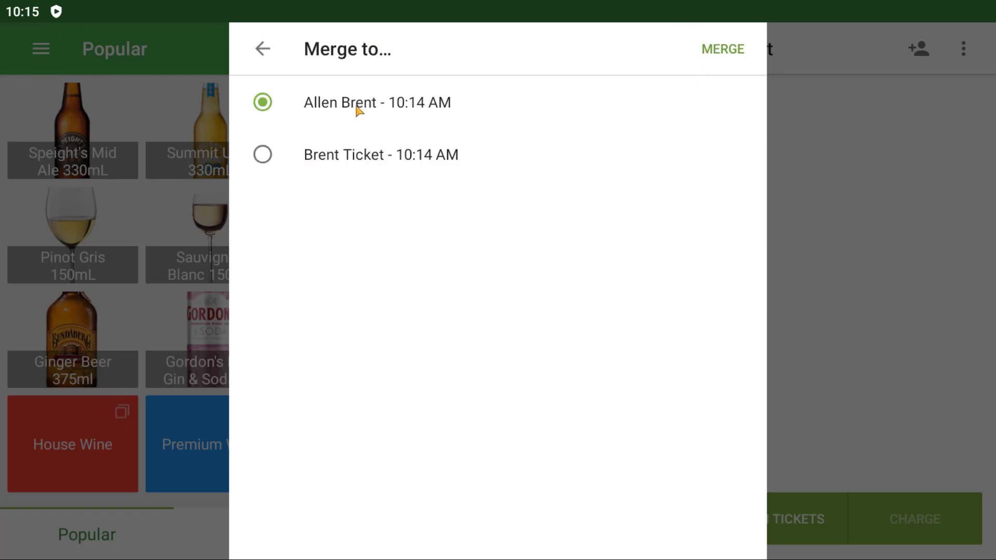
{"action": "left_click", "coordinate": [747, 47]}
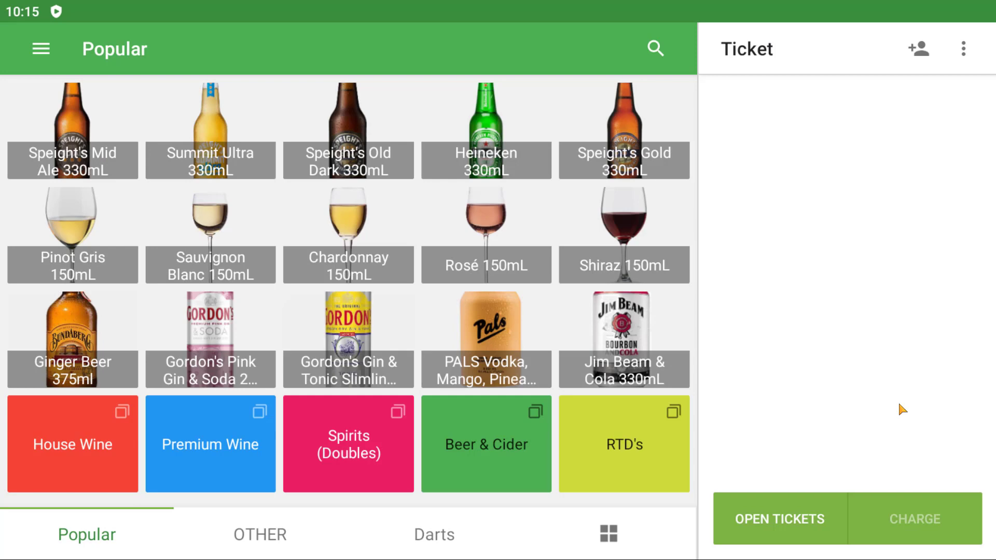
{"action": "left_click", "coordinate": [792, 535]}
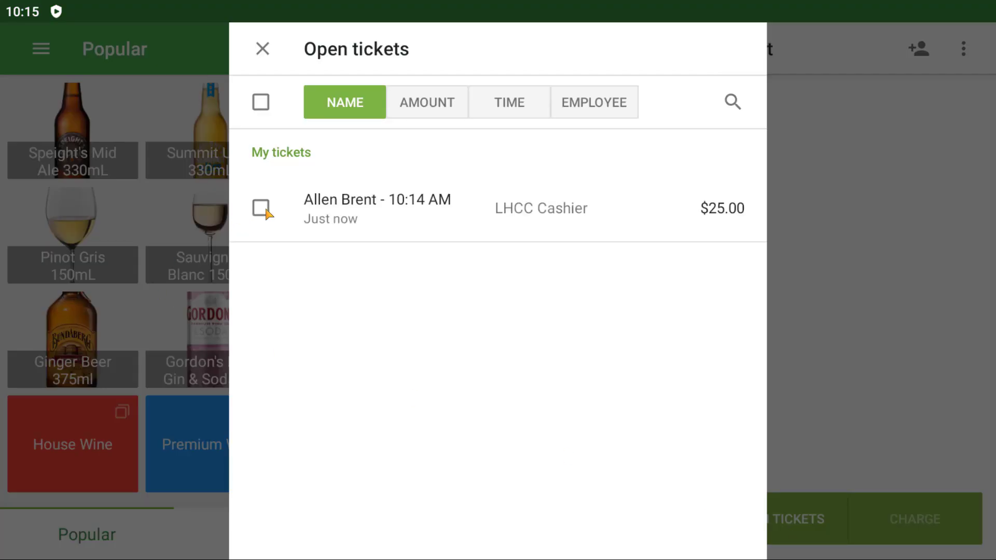
{"action": "left_click", "coordinate": [261, 209]}
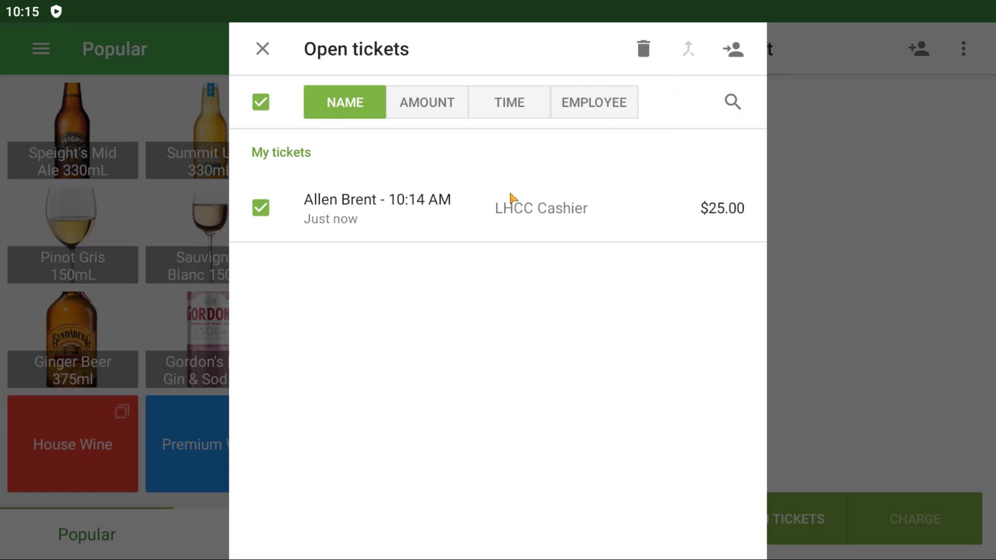
- Load the member's $25.00 ticket, charge it On Account, and start a new sale
{"action": "left_click", "coordinate": [379, 208]}
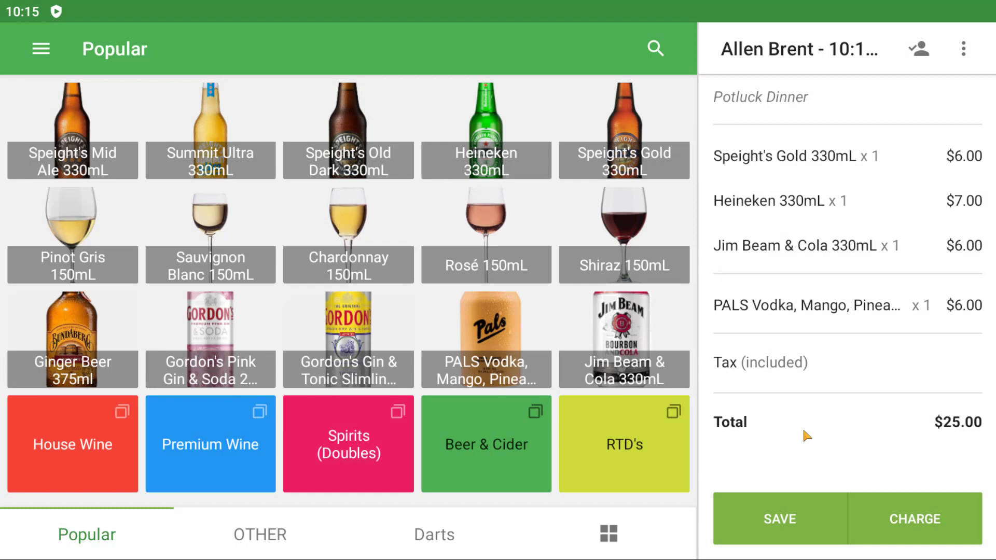
{"action": "left_click", "coordinate": [916, 527]}
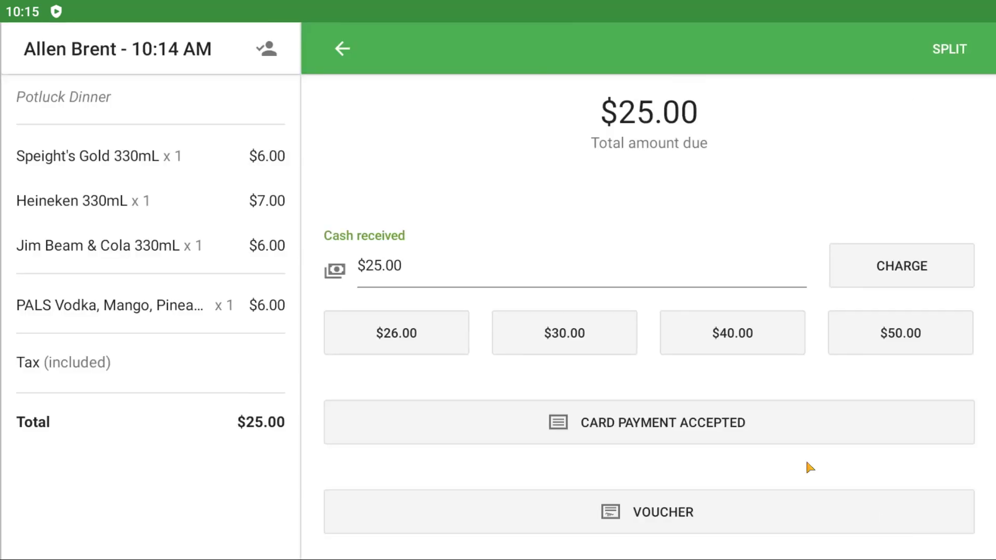
{"action": "scroll", "coordinate": [666, 312], "scroll_direction": "down", "scroll_amount": 3}
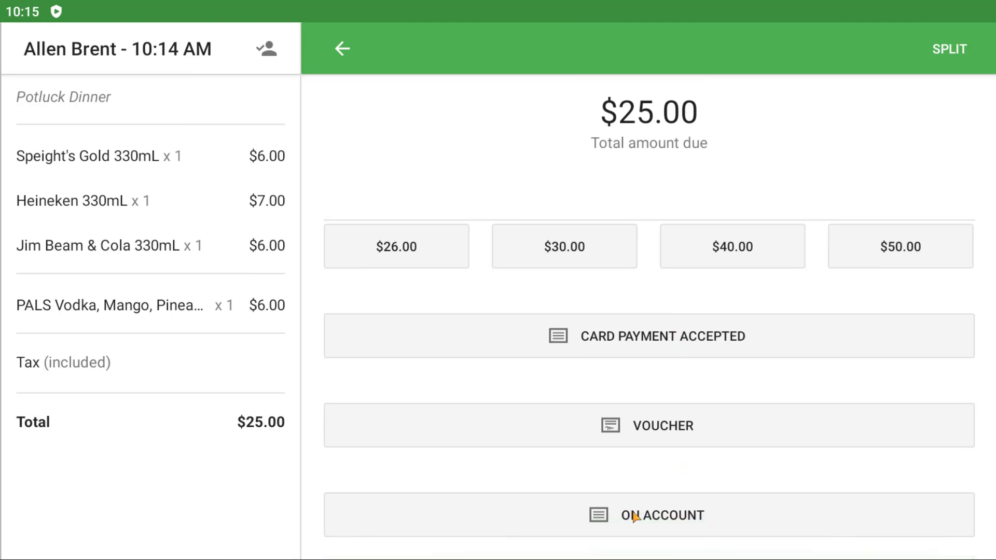
{"action": "left_click", "coordinate": [666, 524]}
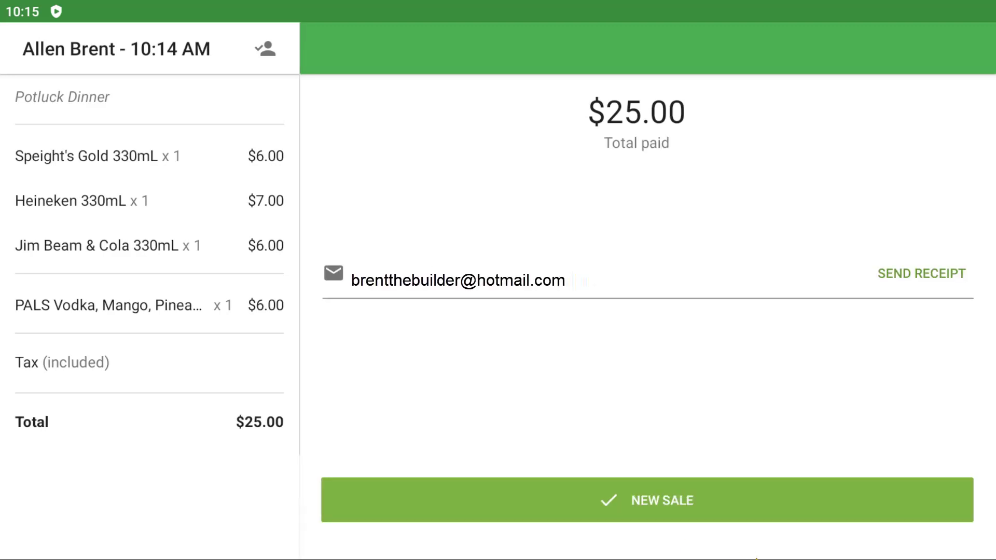
{"action": "left_click", "coordinate": [707, 506]}
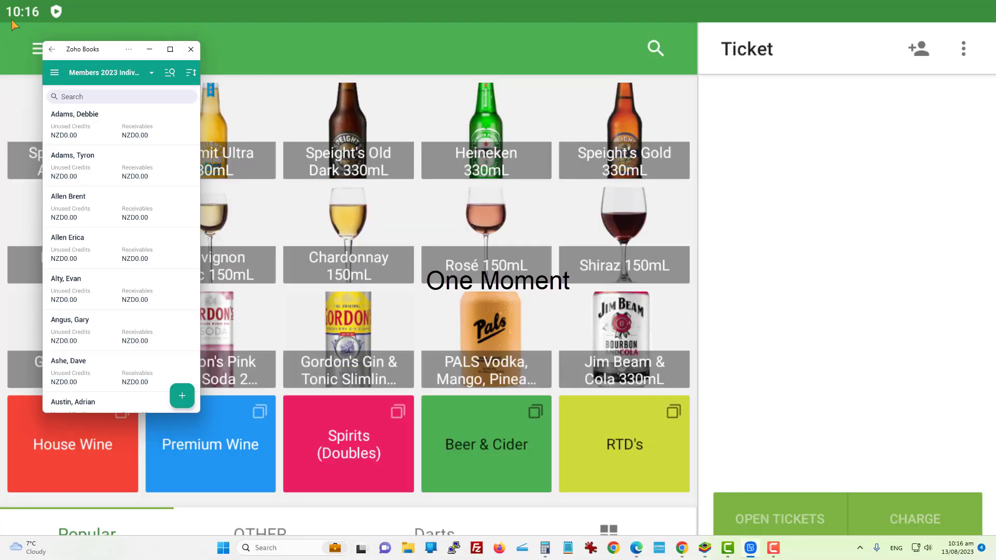
- Open the member's contact from the customer list and expand More Information for contact type and expiry
{"action": "left_click_drag", "start_coordinate": [119, 53], "coordinate": [698, 74]}
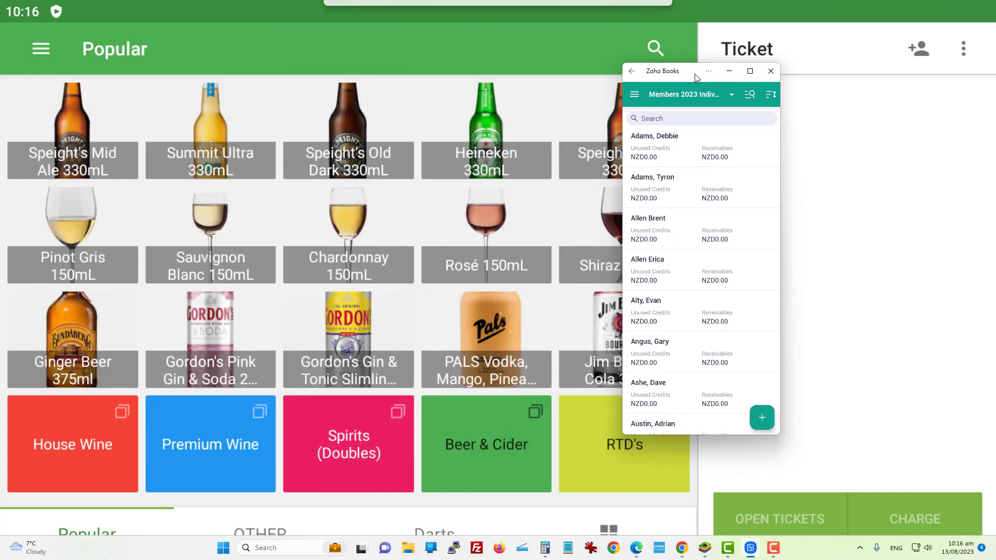
{"action": "scroll", "coordinate": [714, 226], "scroll_direction": "down", "scroll_amount": 1}
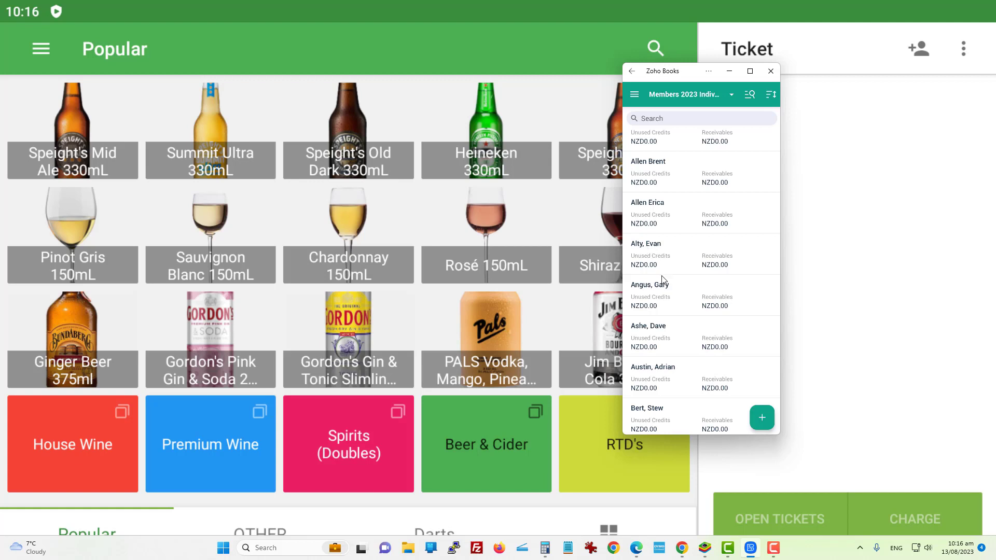
{"action": "left_click", "coordinate": [652, 292]}
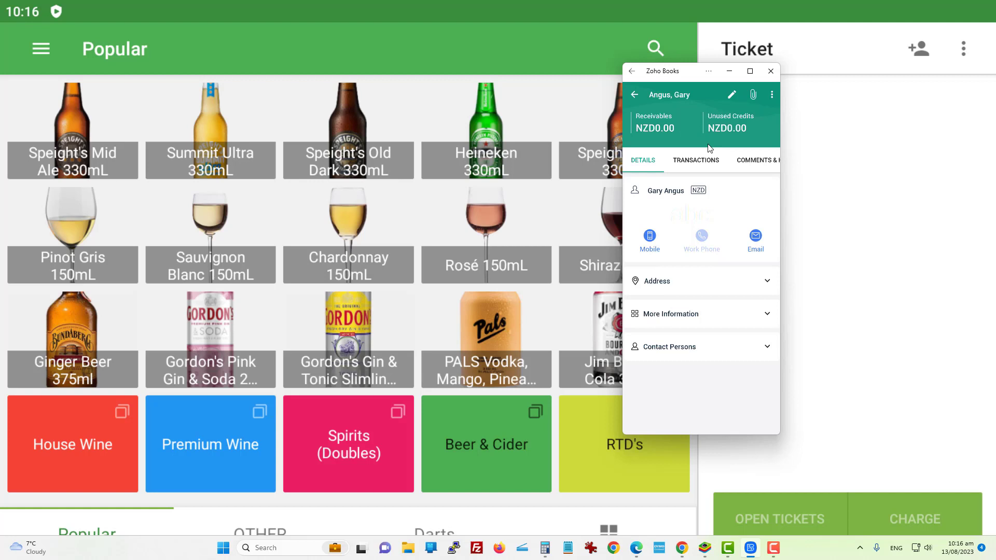
{"action": "left_click", "coordinate": [704, 319]}
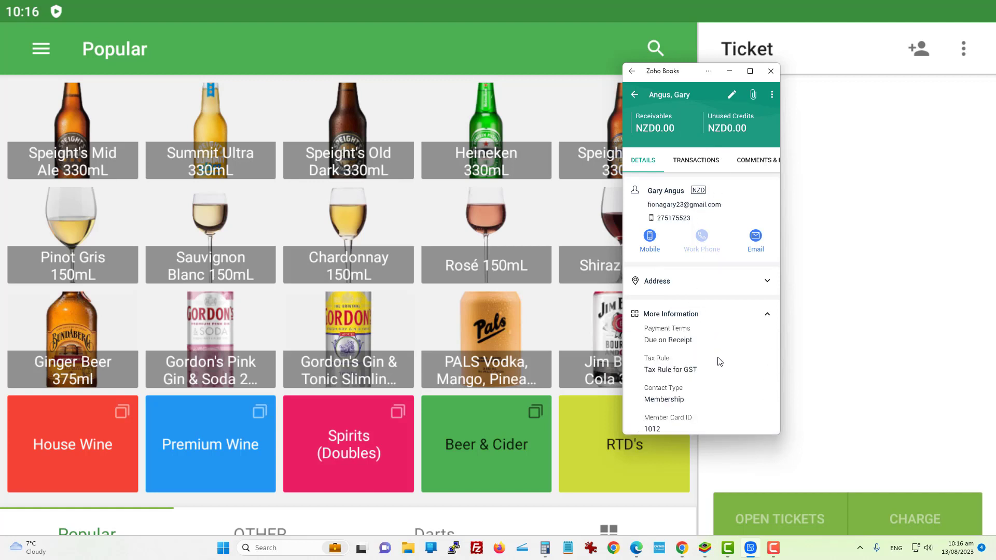
{"action": "scroll", "coordinate": [714, 384], "scroll_direction": "down", "scroll_amount": 1}
{"action": "scroll", "coordinate": [714, 384], "scroll_direction": "down", "scroll_amount": 2}
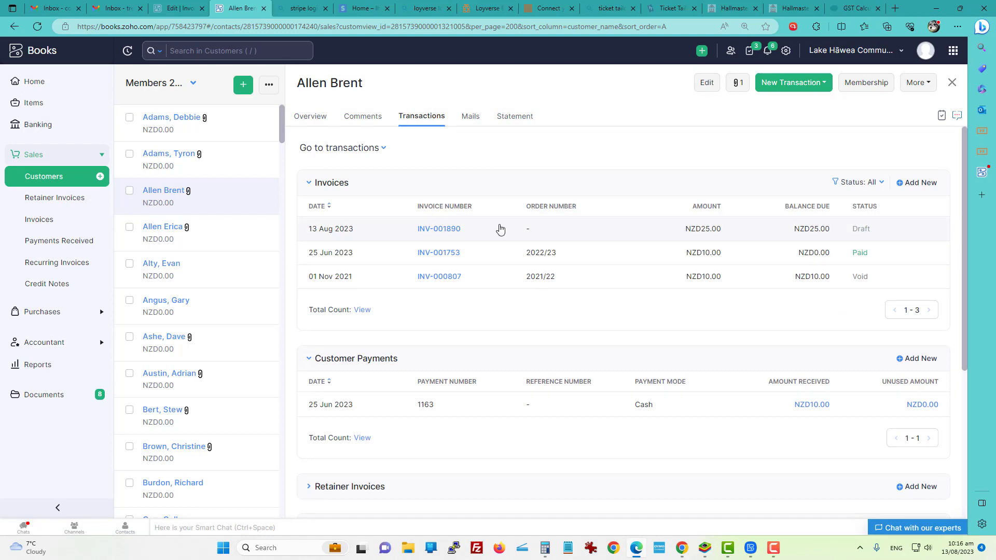
- Open the member's NZD25.00 draft invoice and review its four drinks, GST and notes
{"action": "left_click", "coordinate": [433, 230]}
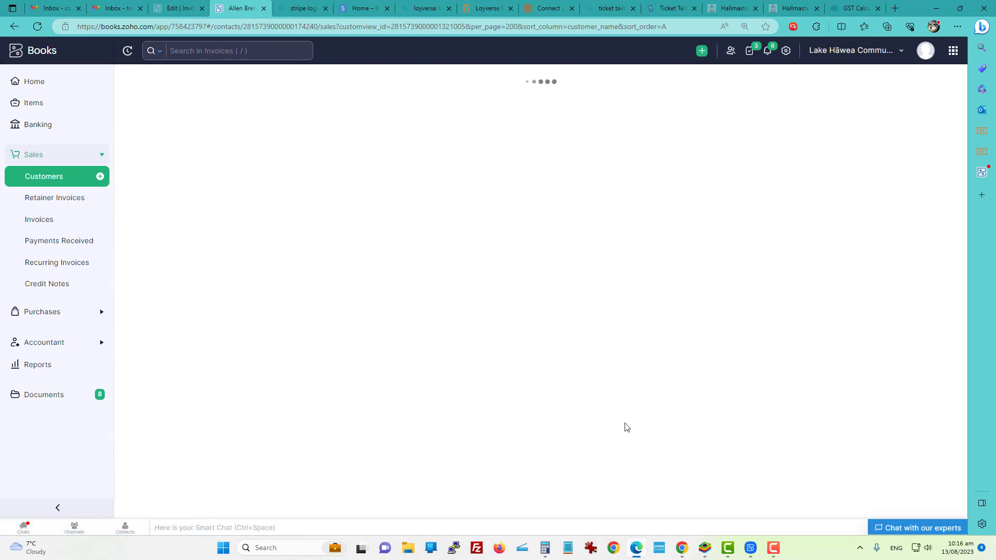
{"action": "scroll", "coordinate": [813, 310], "scroll_direction": "down", "scroll_amount": 3}
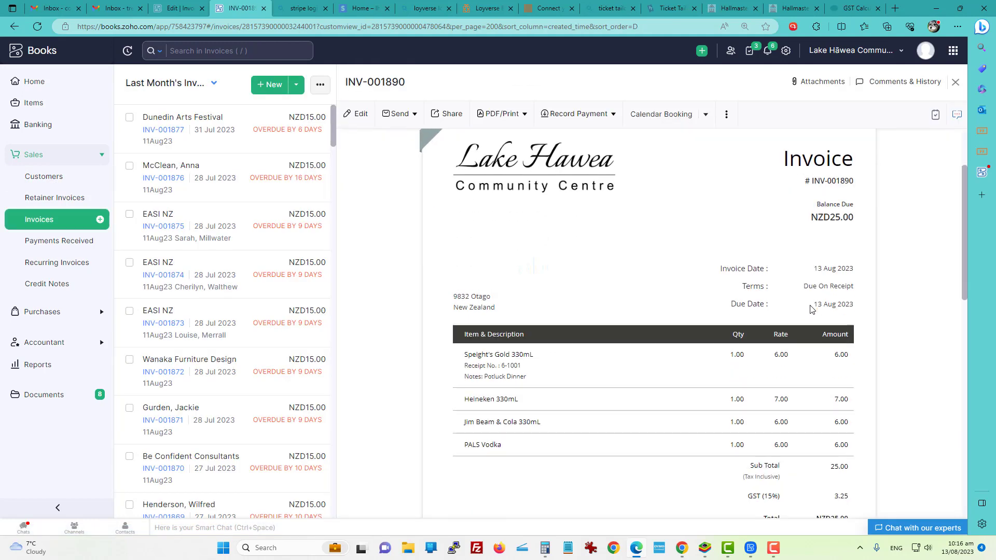
{"action": "scroll", "coordinate": [467, 282], "scroll_direction": "down", "scroll_amount": 1}
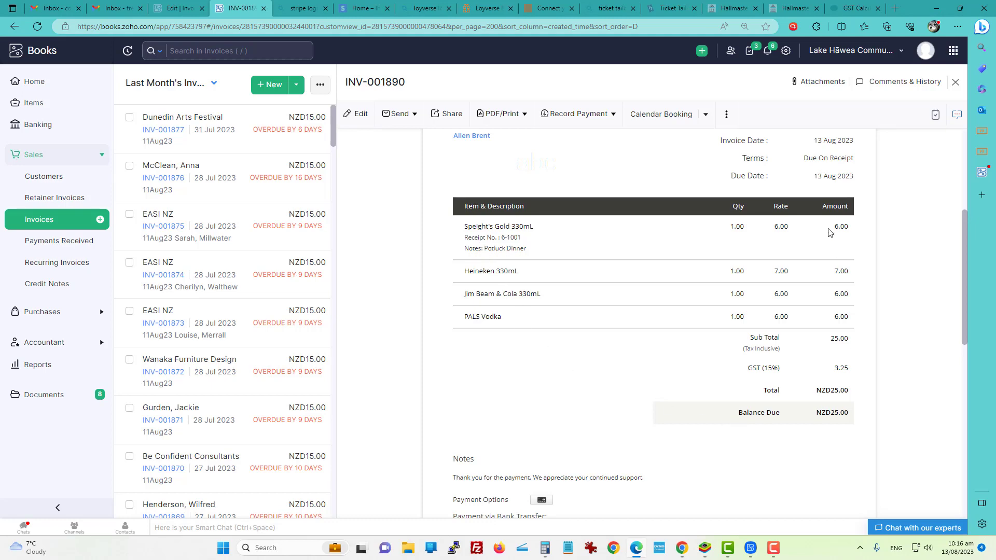
{"action": "scroll", "coordinate": [475, 453], "scroll_direction": "up", "scroll_amount": 3}
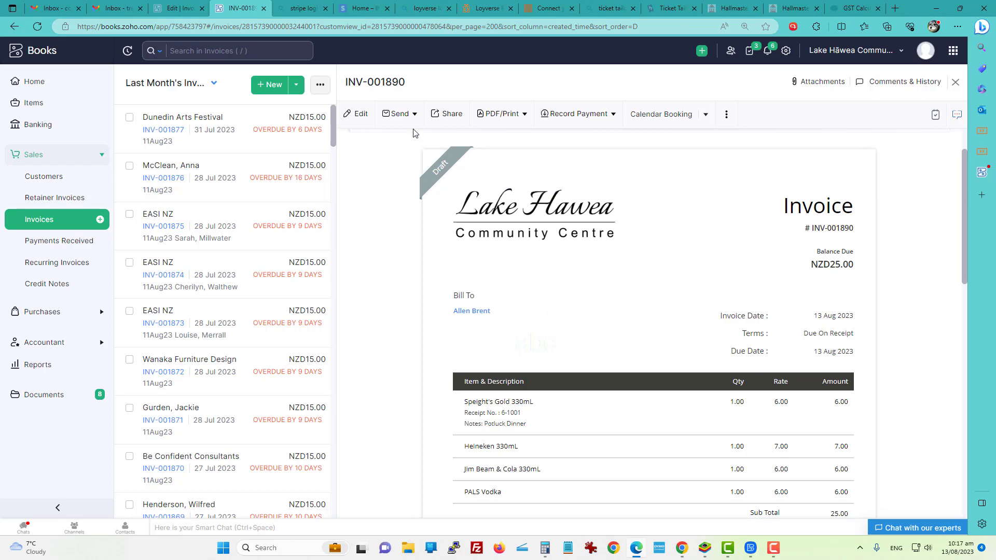
{"action": "scroll", "coordinate": [512, 210], "scroll_direction": "down", "scroll_amount": 8}
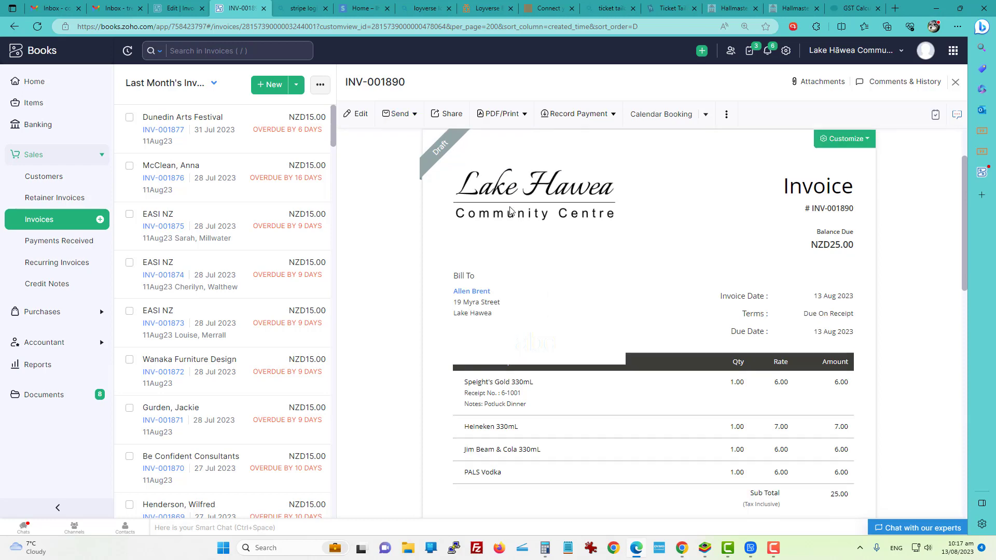
{"action": "scroll", "coordinate": [551, 296], "scroll_direction": "up", "scroll_amount": 3}
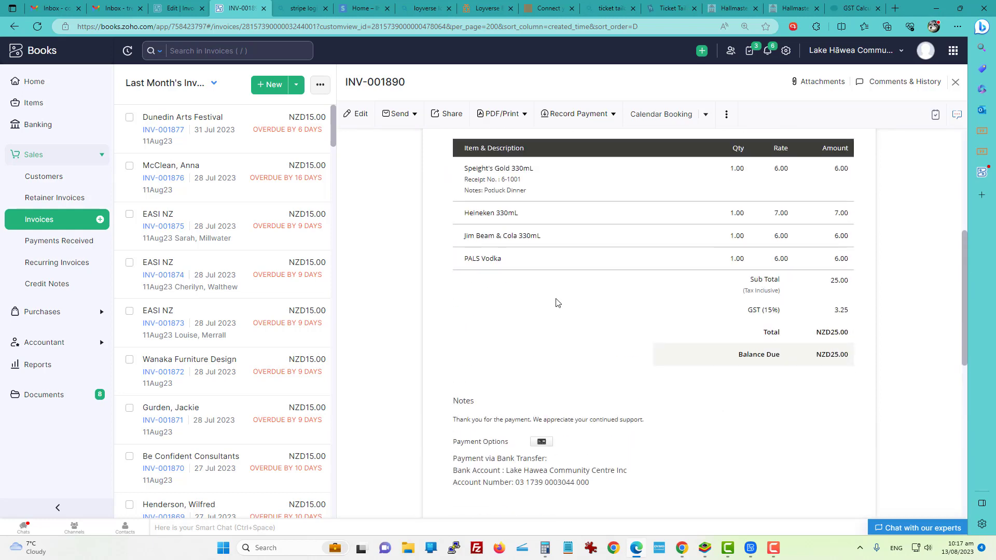
{"action": "scroll", "coordinate": [557, 303], "scroll_direction": "down", "scroll_amount": 1}
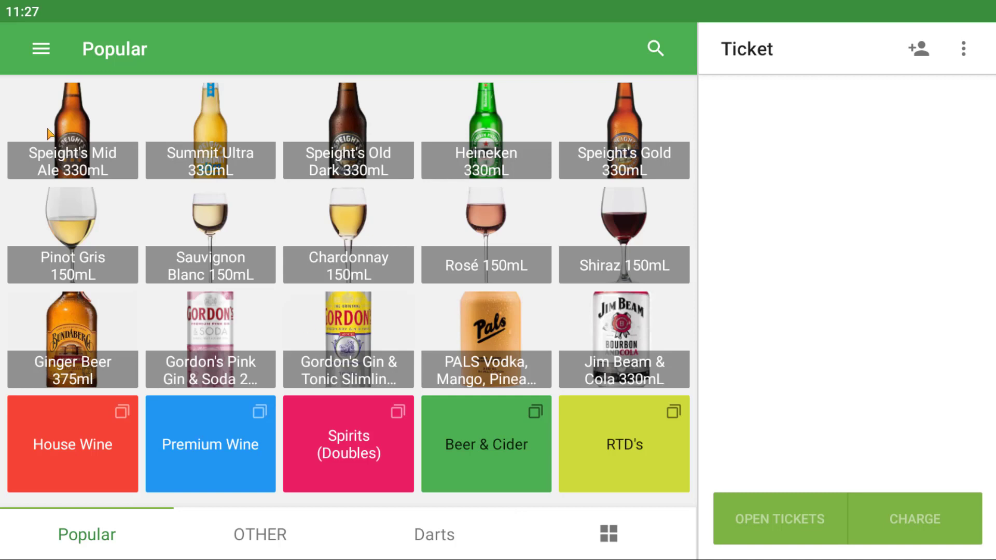
- Sell a Heineken 330mL for $7.00 by card payment
{"action": "left_click", "coordinate": [477, 138]}
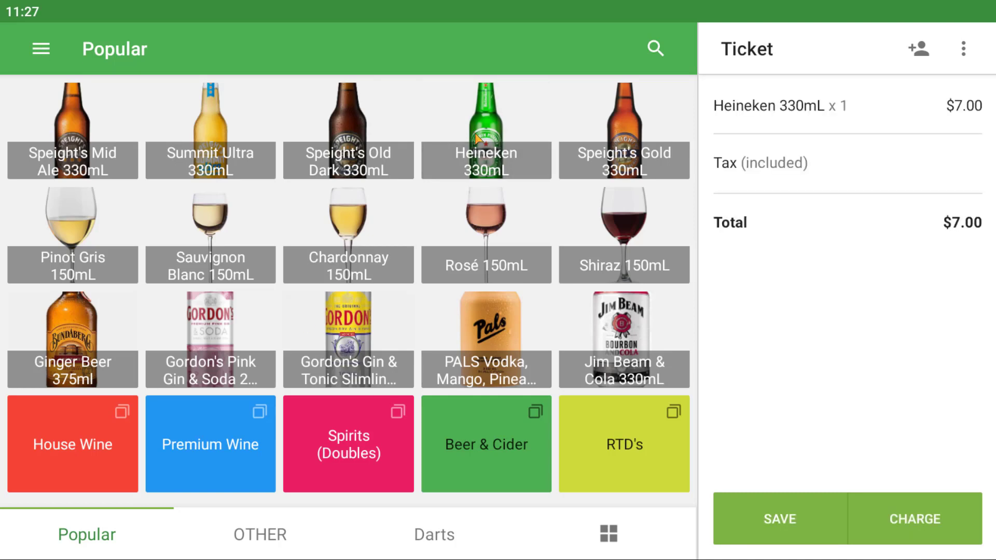
{"action": "left_click", "coordinate": [937, 517]}
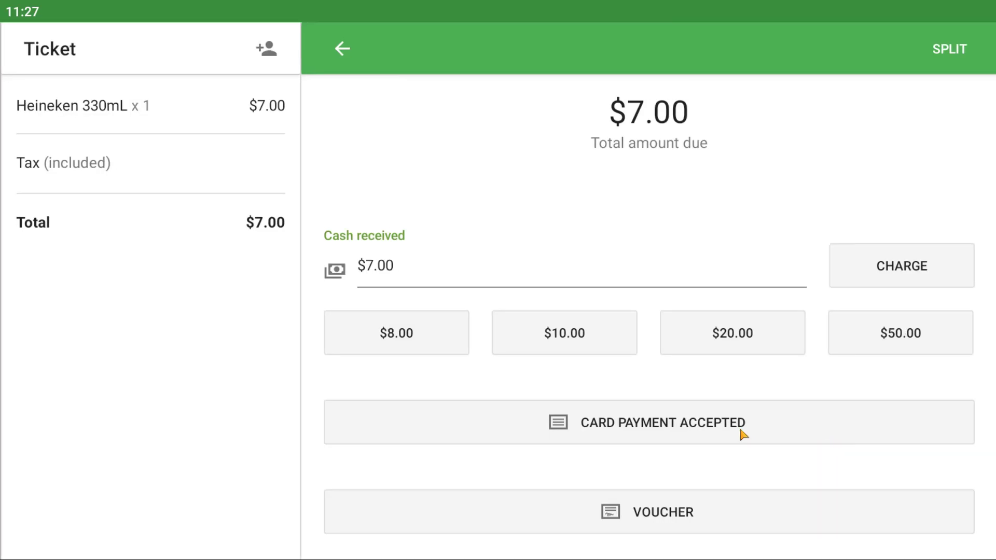
{"action": "left_click", "coordinate": [743, 435]}
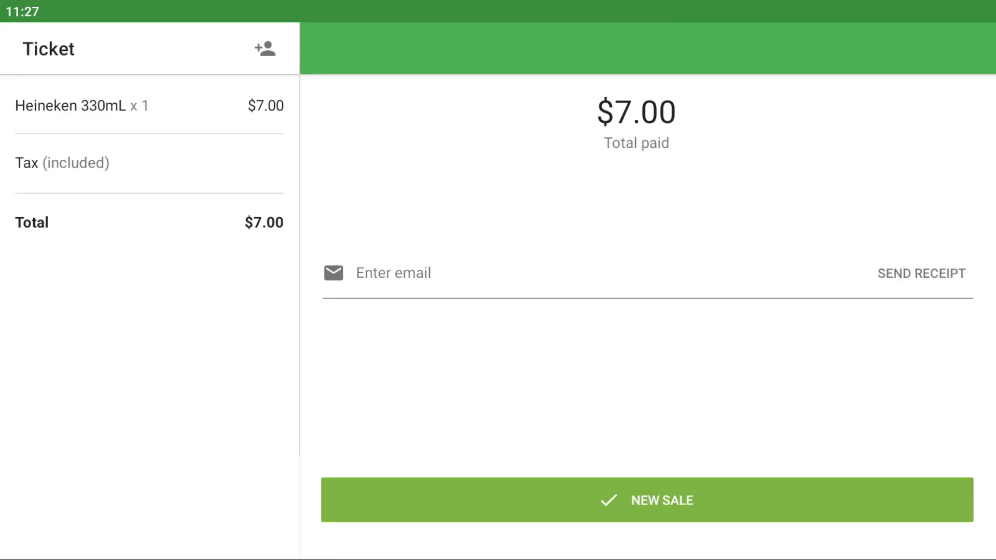
{"action": "left_click", "coordinate": [699, 507]}
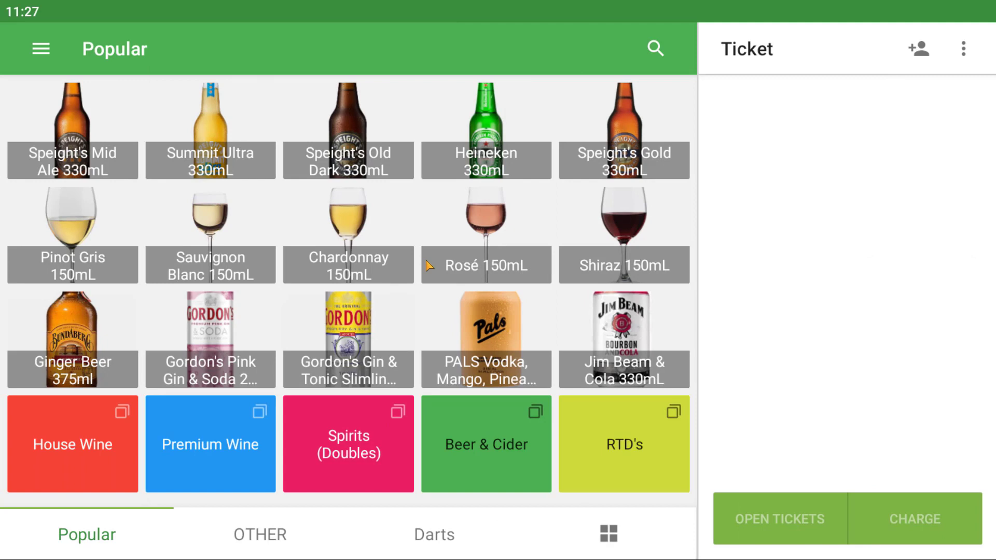
- Sell a PALS vodka mango and a Jim Beam & Cola for $12.00 by card
{"action": "left_click", "coordinate": [490, 332]}
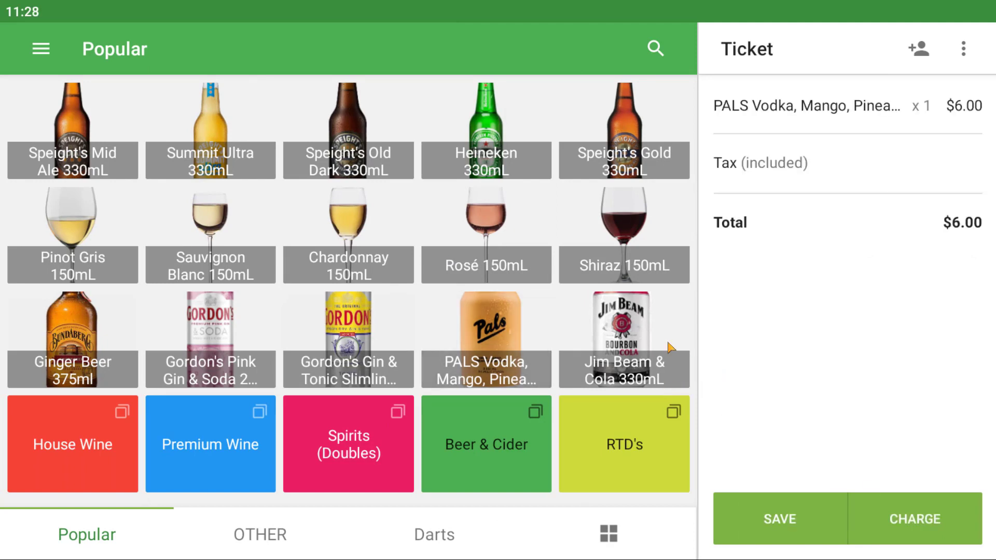
{"action": "left_click", "coordinate": [670, 347]}
{"action": "left_click", "coordinate": [905, 514]}
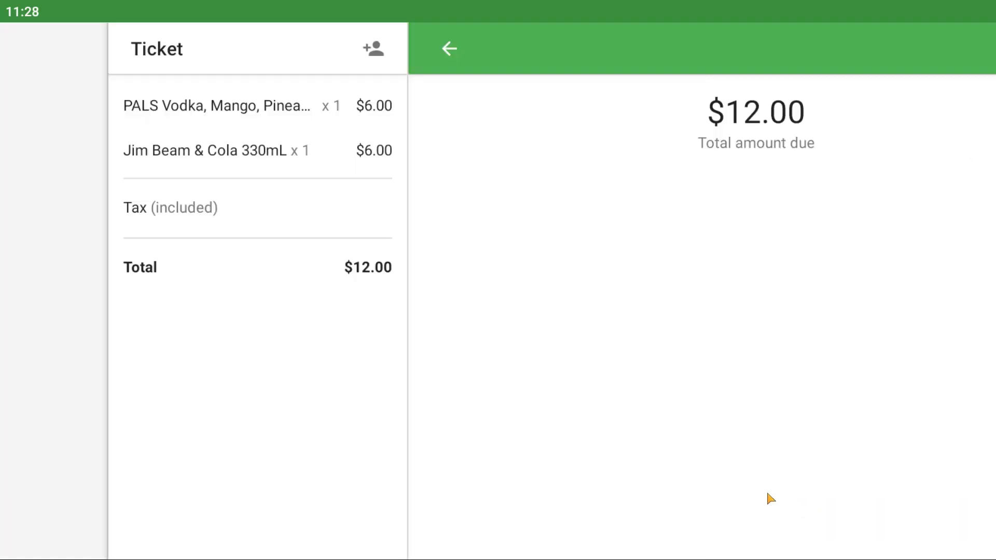
{"action": "left_click", "coordinate": [719, 426]}
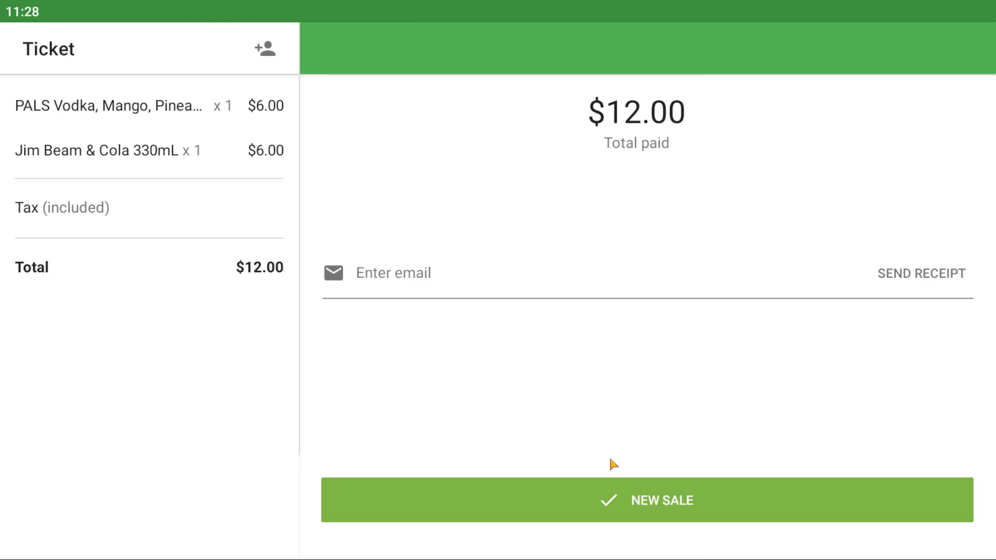
{"action": "left_click", "coordinate": [631, 512]}
{"action": "left_click", "coordinate": [43, 54]}
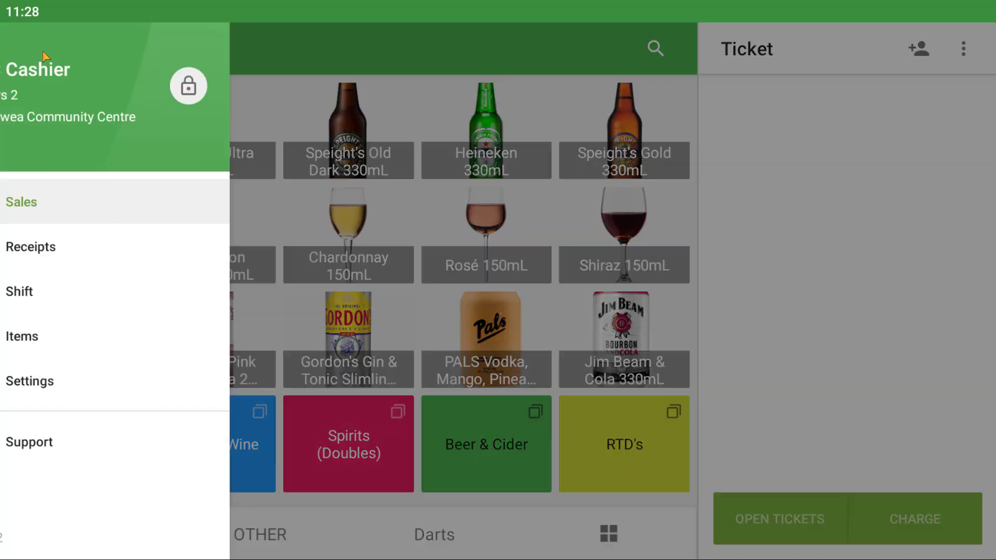
- Close the current shift with an actual cash amount of $120.00
{"action": "left_click", "coordinate": [109, 292]}
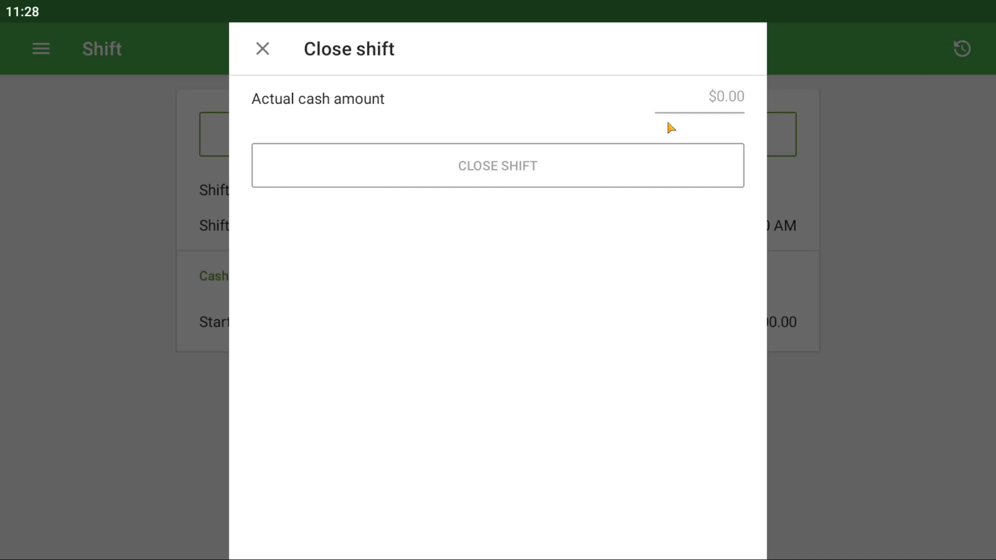
{"action": "left_click", "coordinate": [691, 98]}
{"action": "type", "text": "12000"}
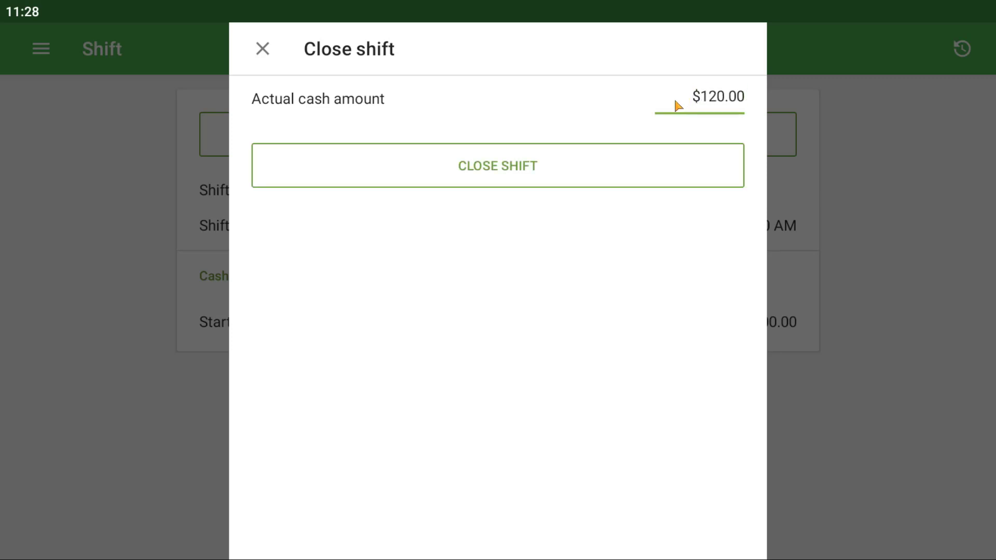
{"action": "left_click", "coordinate": [530, 168]}
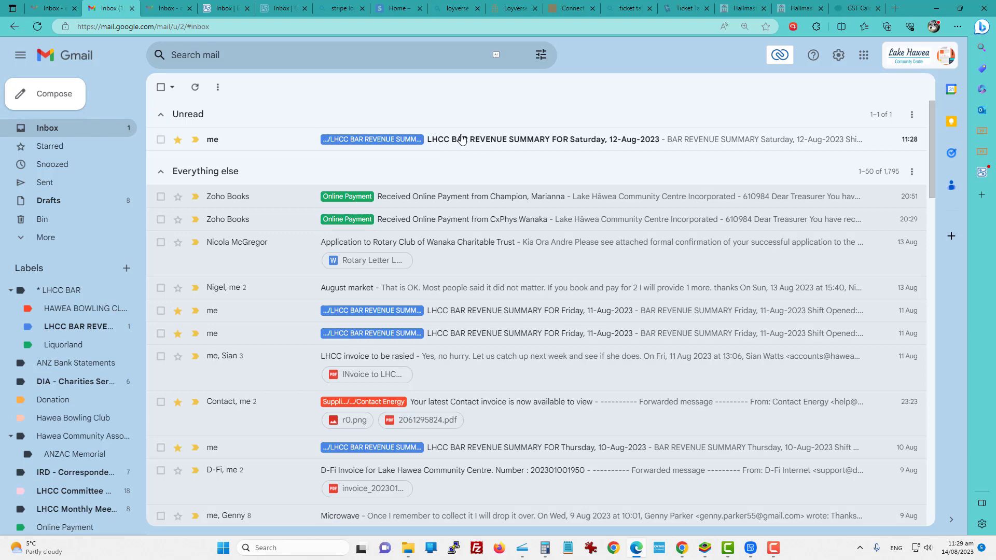
- Open the 12-Aug-2023 bar revenue summary email and highlight the Difference 20.00 and Card Payment 19.00 lines
{"action": "left_click", "coordinate": [443, 146]}
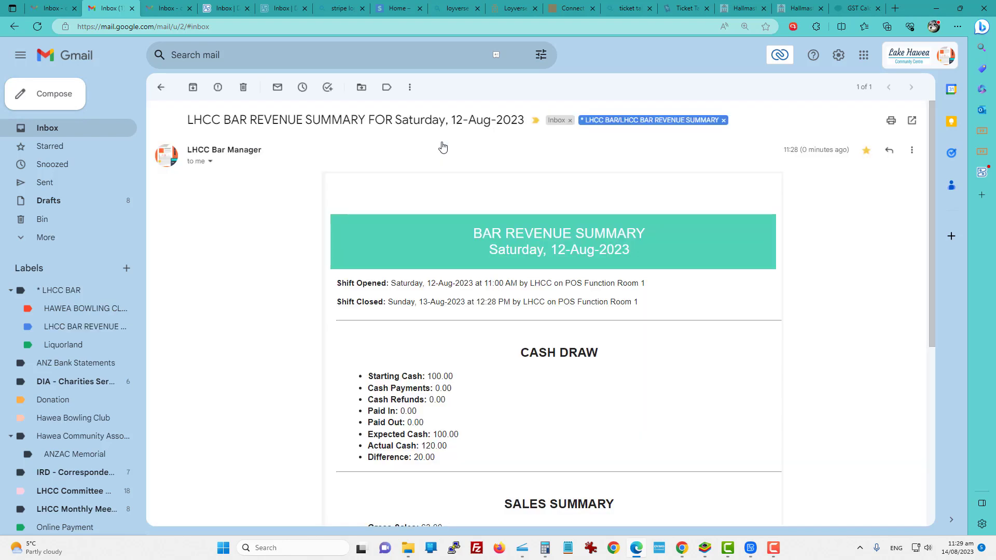
{"action": "scroll", "coordinate": [657, 315], "scroll_direction": "down", "scroll_amount": 2}
{"action": "scroll", "coordinate": [658, 317], "scroll_direction": "down", "scroll_amount": 1}
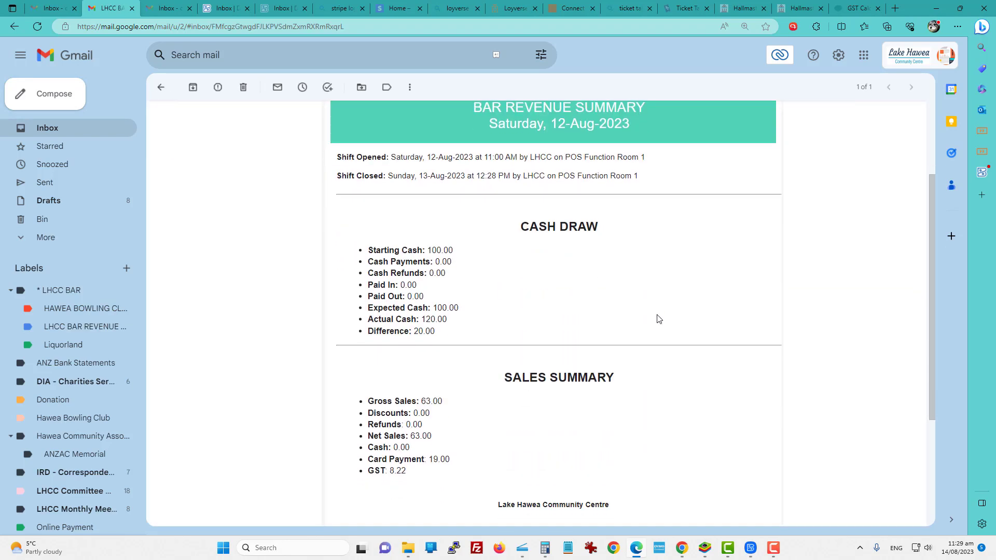
{"action": "scroll", "coordinate": [658, 319], "scroll_direction": "down", "scroll_amount": 1}
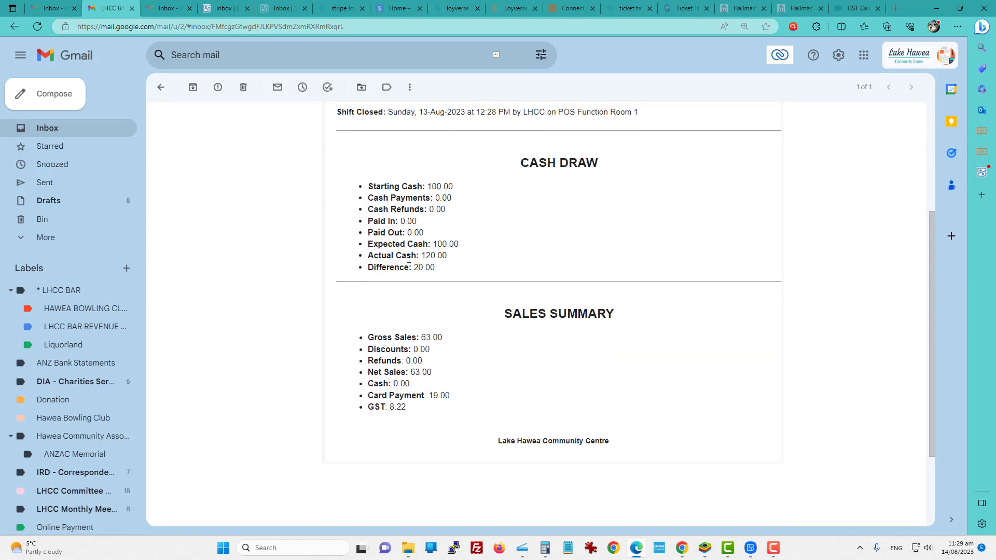
{"action": "left_click_drag", "start_coordinate": [369, 268], "coordinate": [435, 269]}
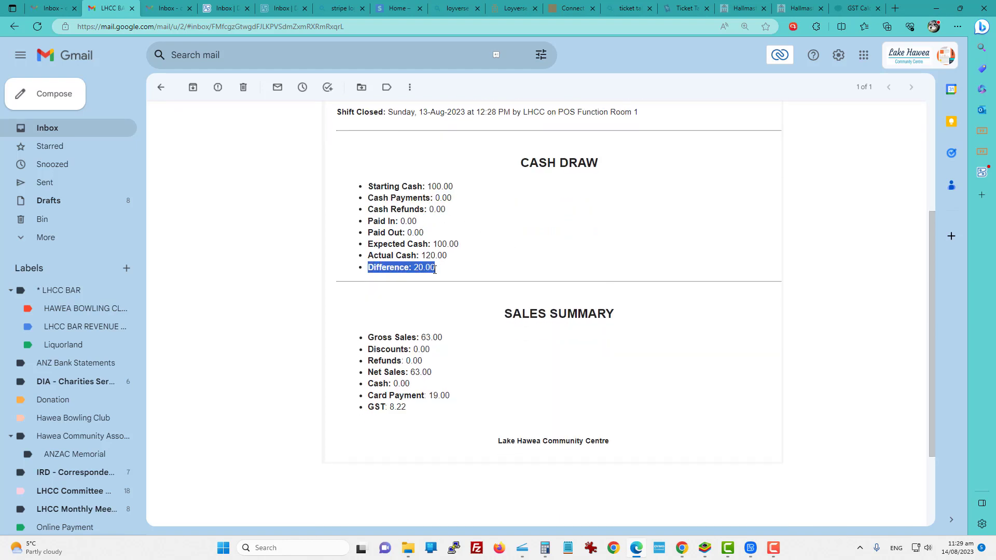
{"action": "scroll", "coordinate": [446, 317], "scroll_direction": "down", "scroll_amount": 1}
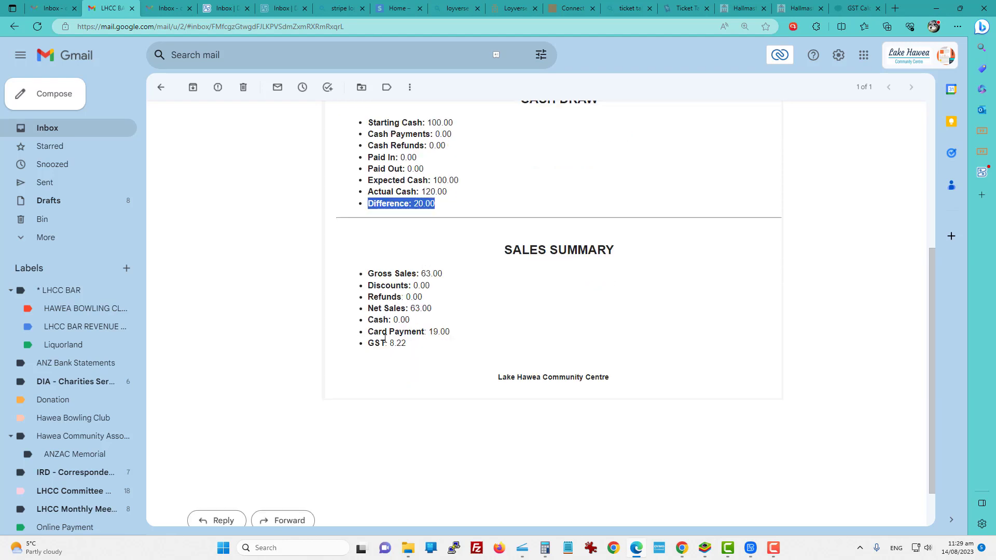
{"action": "left_click", "coordinate": [364, 336]}
{"action": "left_click_drag", "start_coordinate": [365, 336], "coordinate": [456, 337]}
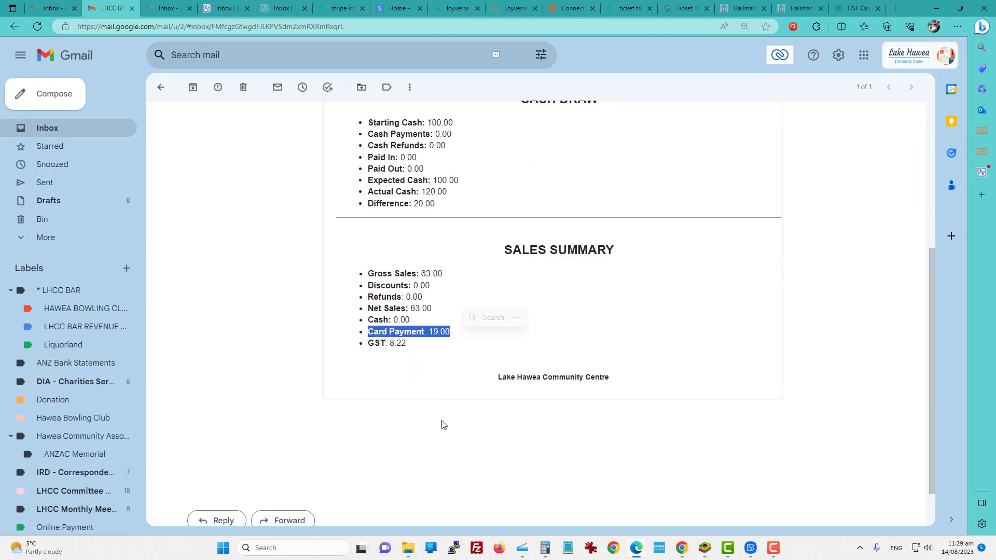
{"action": "scroll", "coordinate": [458, 458], "scroll_direction": "up", "scroll_amount": 2}
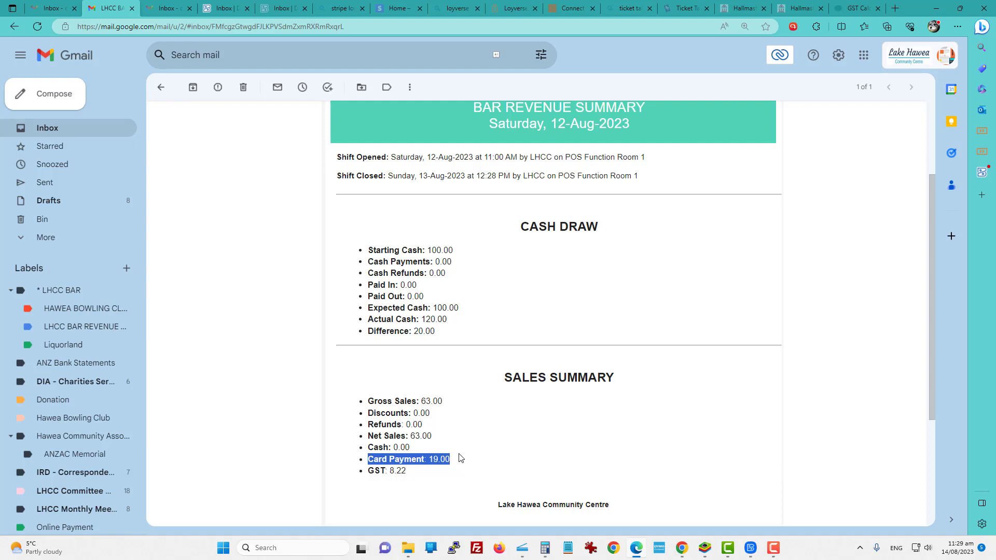
{"action": "key", "text": "ctrl+4"}
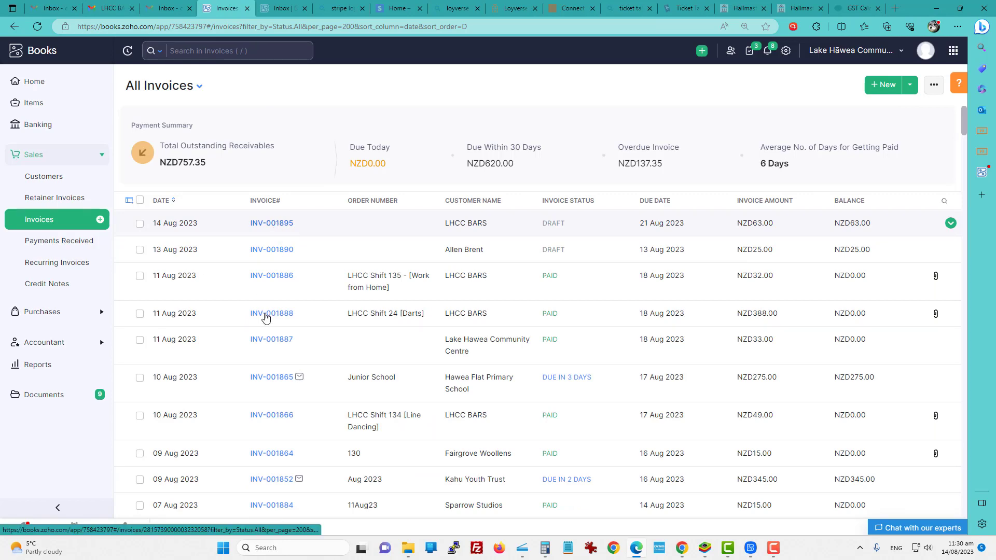
- Open draft invoice INV-001895 and scroll its preview down to the shift notes
{"action": "left_click", "coordinate": [281, 332]}
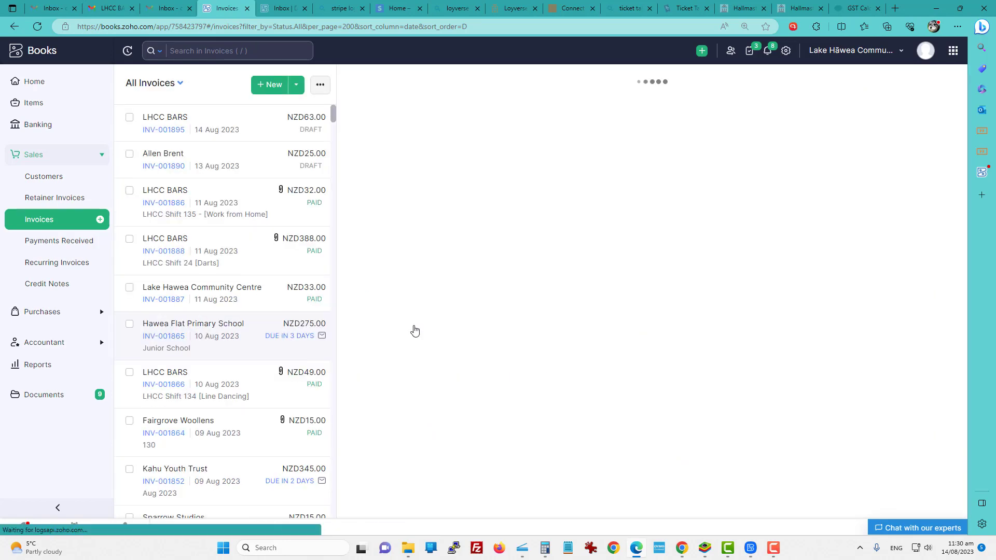
{"action": "scroll", "coordinate": [688, 339], "scroll_direction": "down", "scroll_amount": 1}
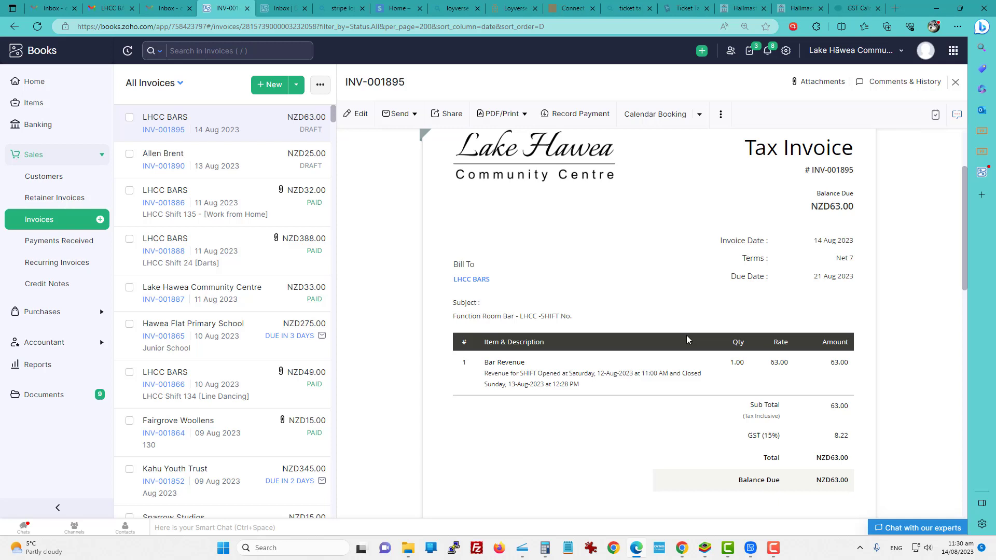
{"action": "scroll", "coordinate": [689, 340], "scroll_direction": "down", "scroll_amount": 1}
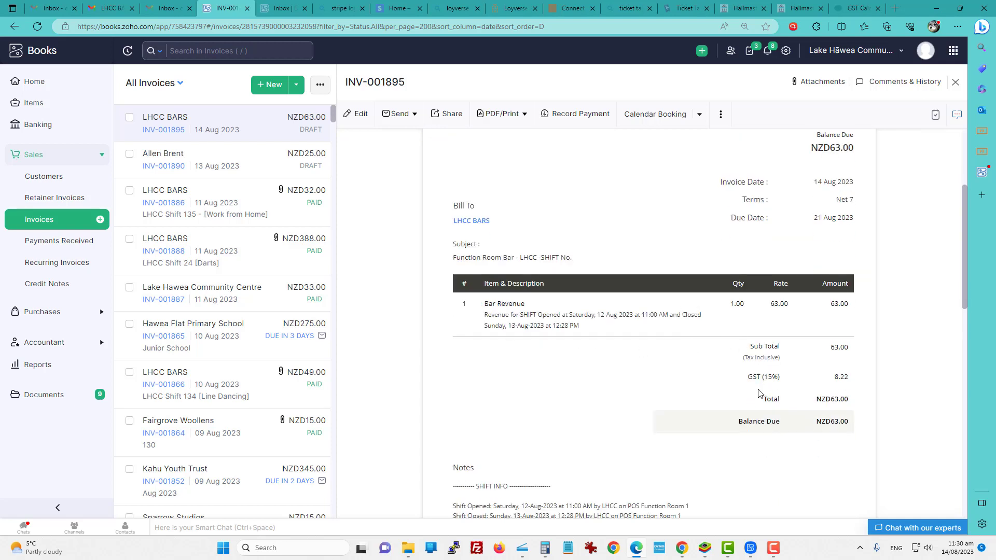
{"action": "scroll", "coordinate": [741, 392], "scroll_direction": "down", "scroll_amount": 5}
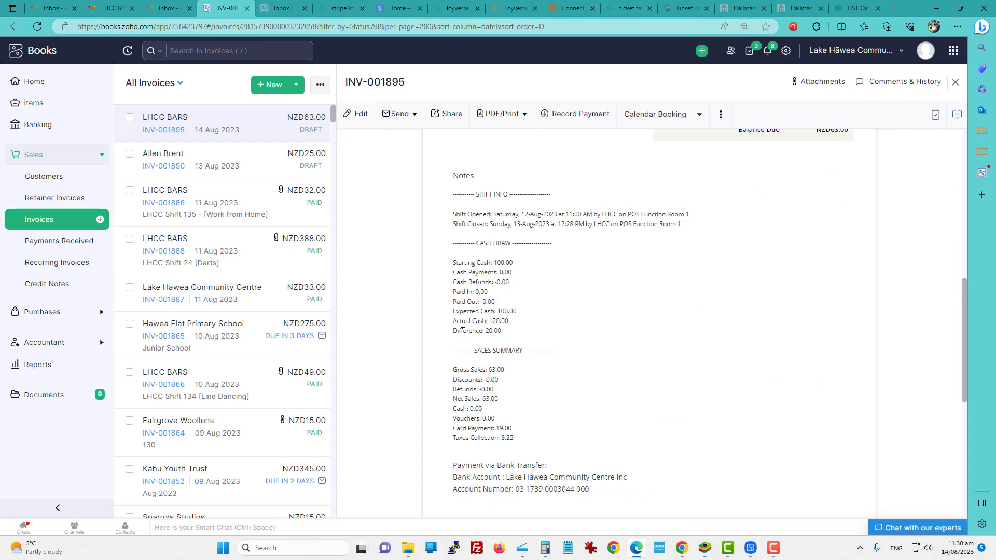
- Highlight the Difference: 20.00 and Card Payment: 19.00 lines in the invoice notes
{"action": "left_click_drag", "start_coordinate": [454, 334], "coordinate": [509, 331]}
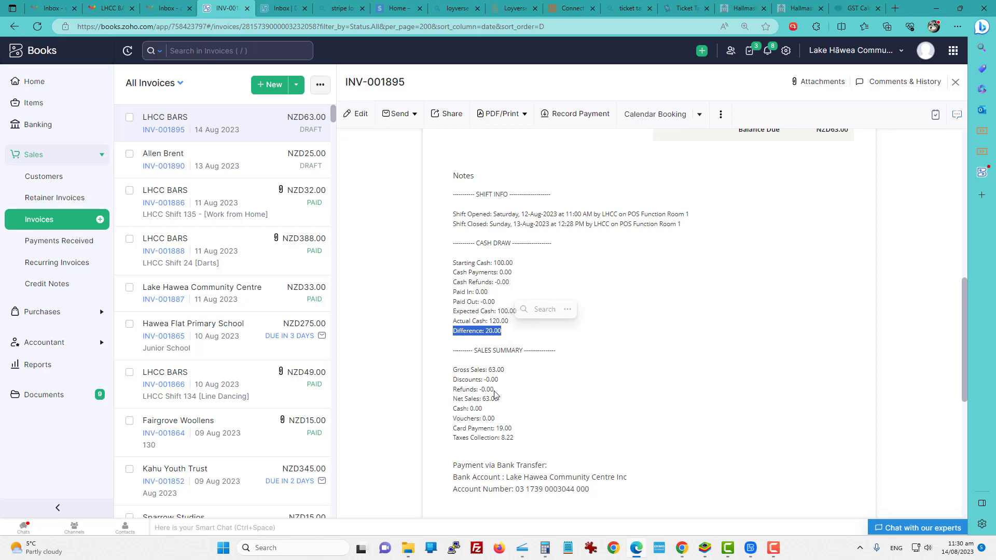
{"action": "left_click_drag", "start_coordinate": [454, 429], "coordinate": [532, 431]}
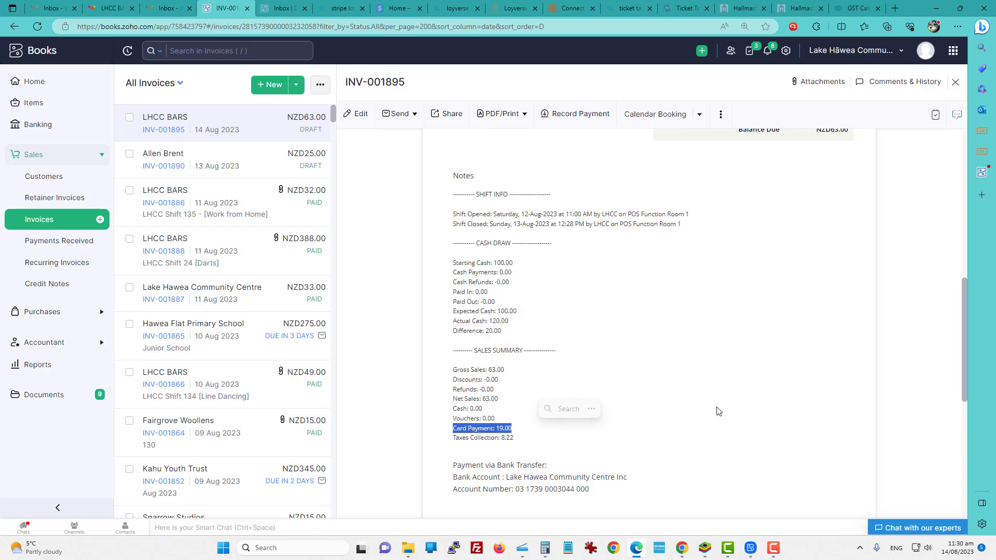
{"action": "scroll", "coordinate": [724, 434], "scroll_direction": "up", "scroll_amount": 5}
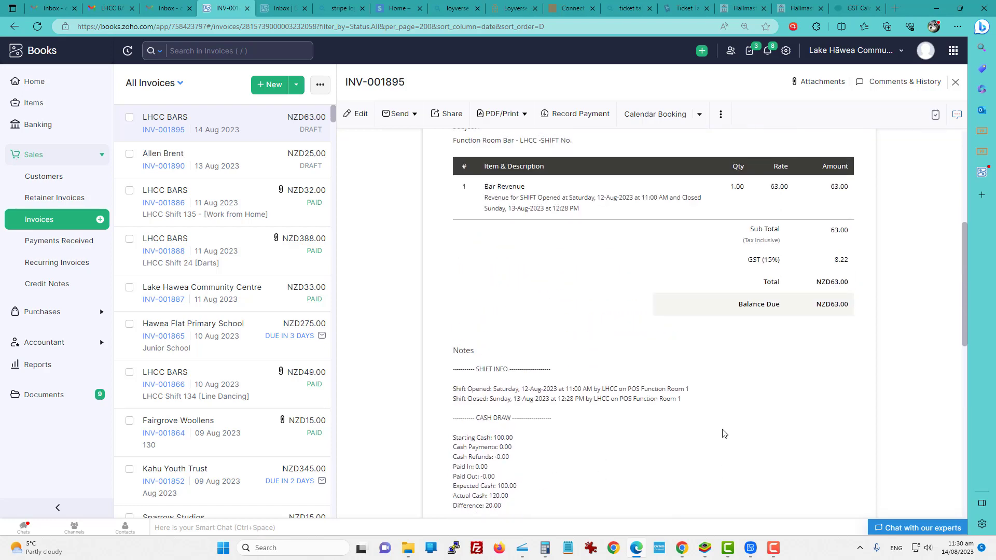
{"action": "scroll", "coordinate": [724, 433], "scroll_direction": "down", "scroll_amount": 1}
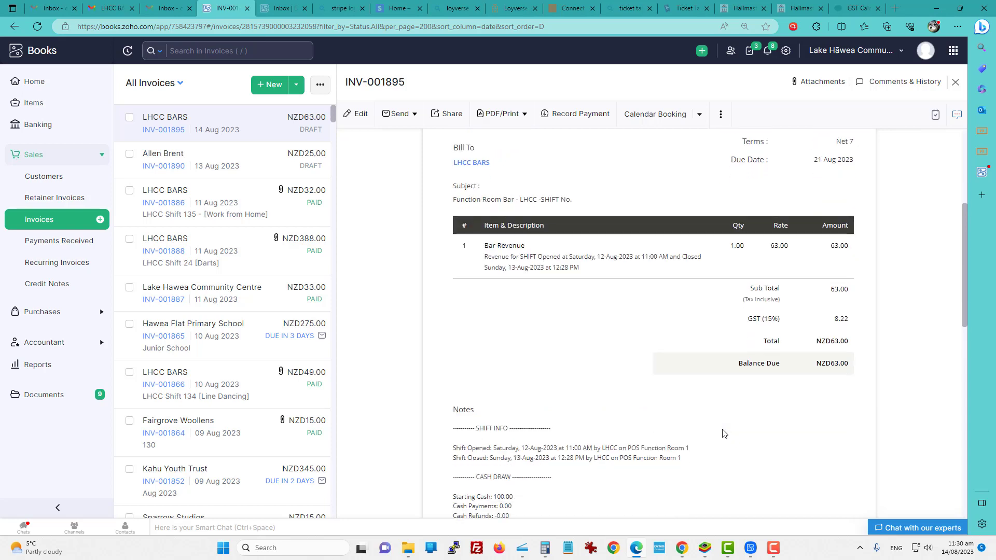
{"action": "scroll", "coordinate": [724, 434], "scroll_direction": "down", "scroll_amount": 1}
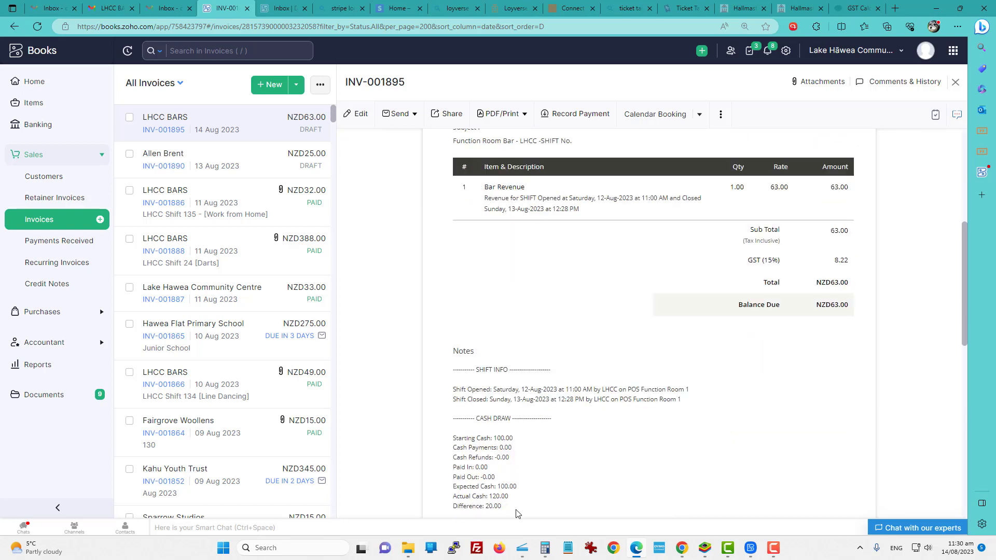
{"action": "scroll", "coordinate": [517, 512], "scroll_direction": "down", "scroll_amount": 2}
{"action": "triple_click", "coordinate": [512, 492]}
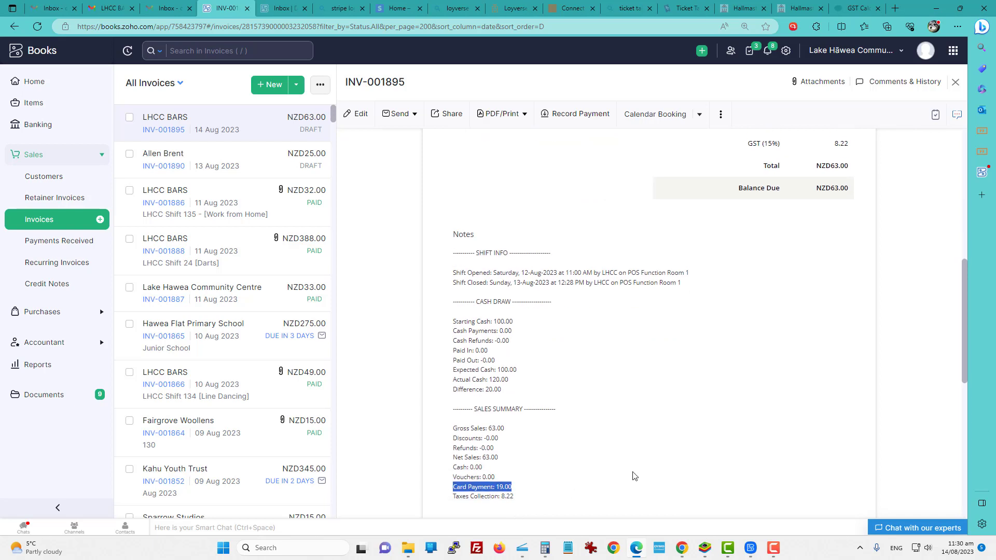
{"action": "scroll", "coordinate": [677, 294], "scroll_direction": "up", "scroll_amount": 2}
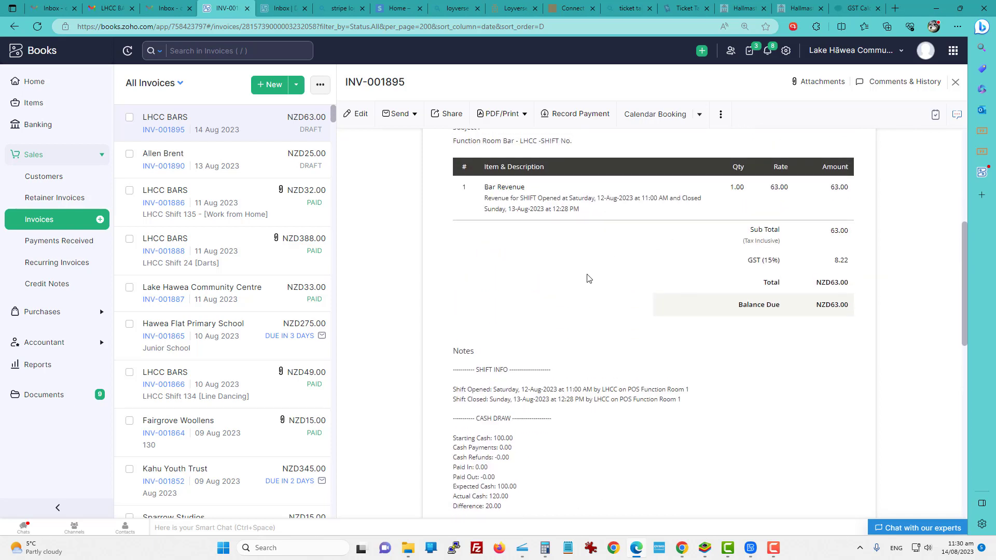